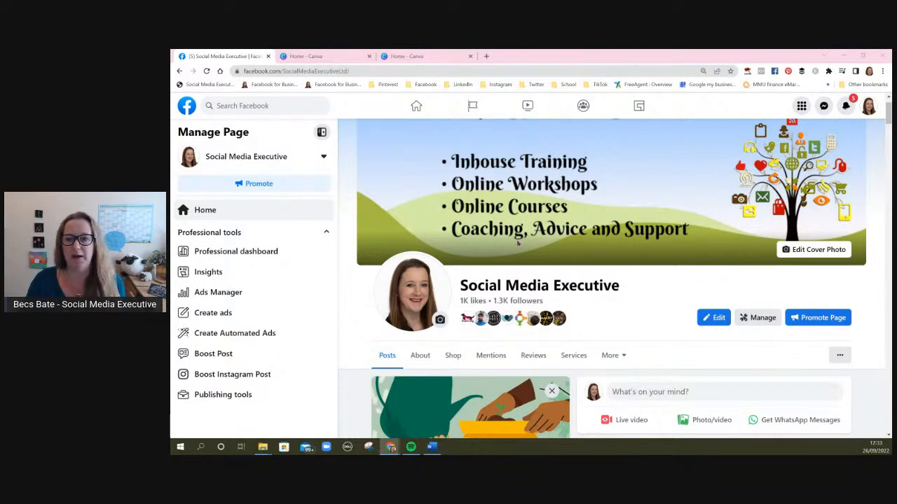
Step: Review the Facebook page's cover banner and the images used in its recent posts
scroll(670, 274, up, 1)
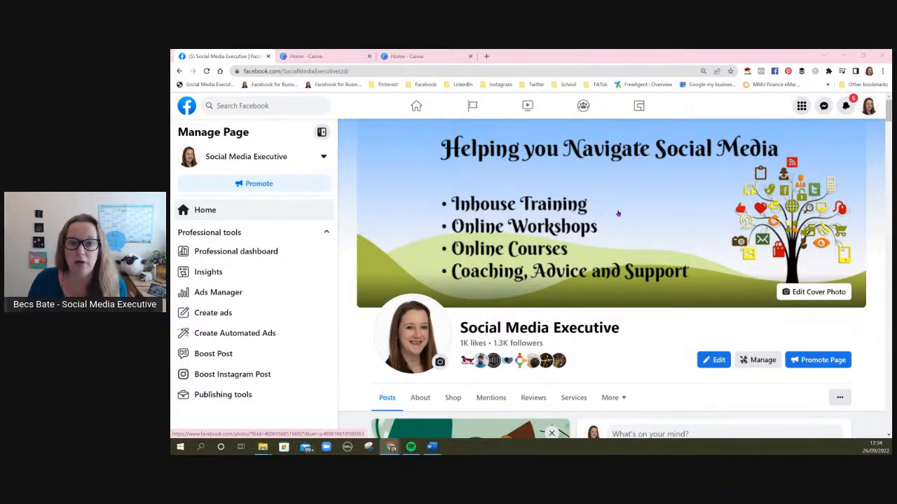
scroll(618, 213, down, 5)
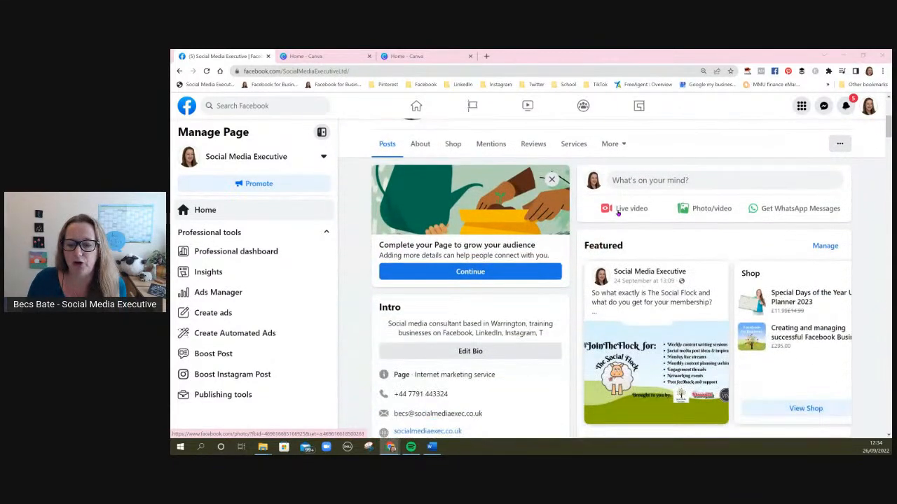
scroll(680, 265, down, 3)
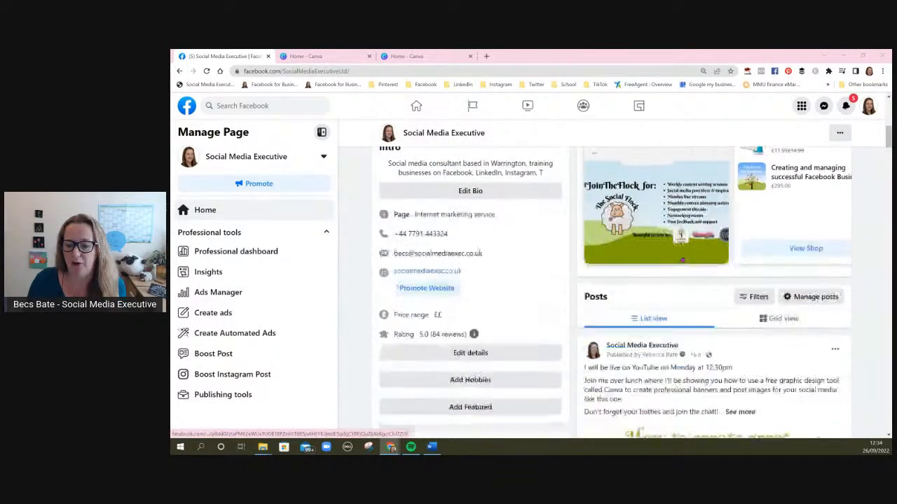
scroll(682, 259, down, 2)
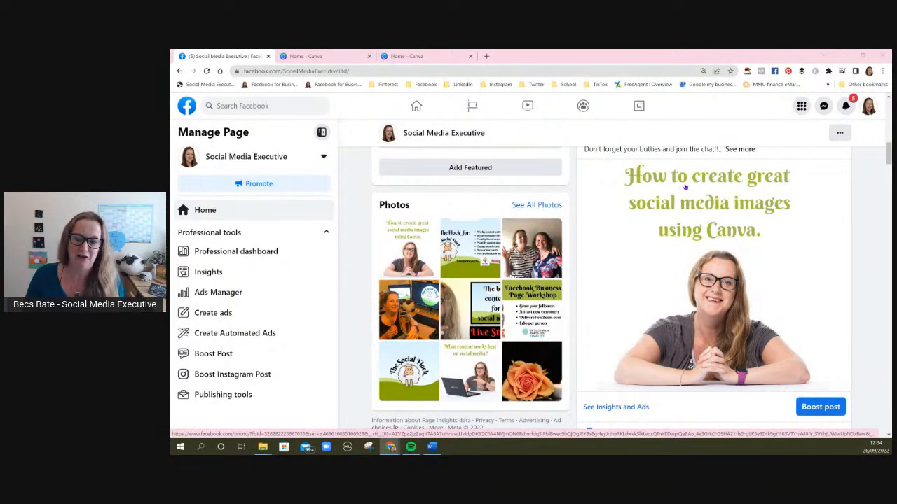
scroll(721, 263, down, 7)
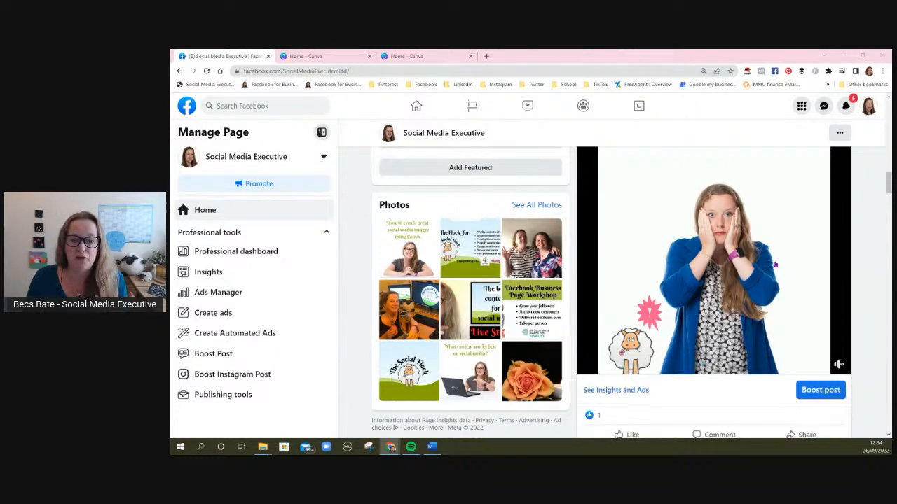
scroll(775, 264, down, 10)
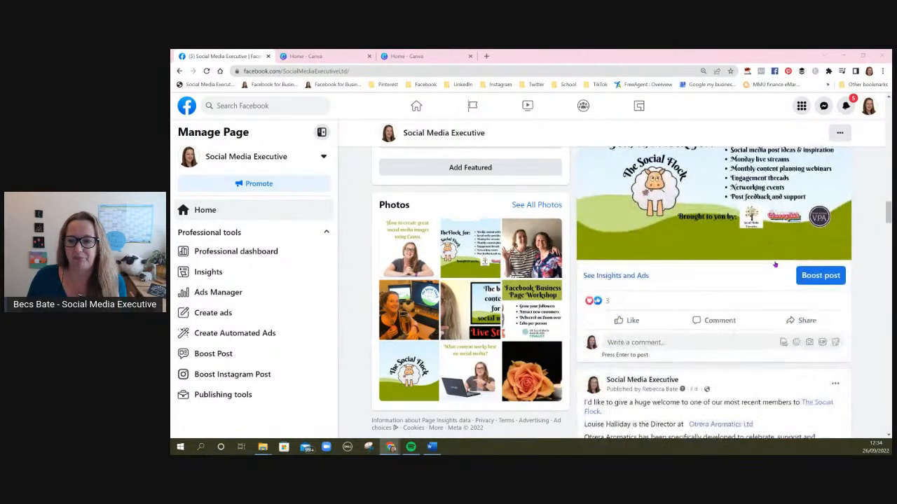
scroll(774, 264, down, 2)
scroll(635, 416, down, 1)
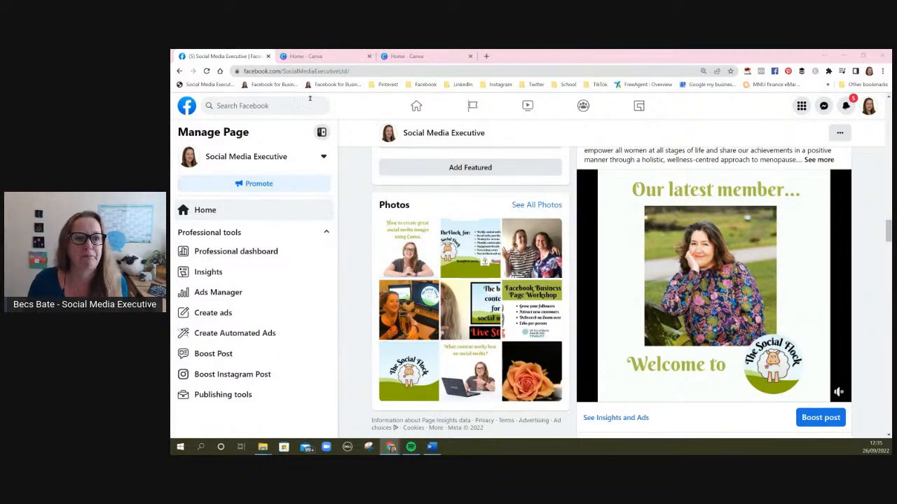
Step: Switch to the Canva home page and dismiss the open list of design types
click(327, 57)
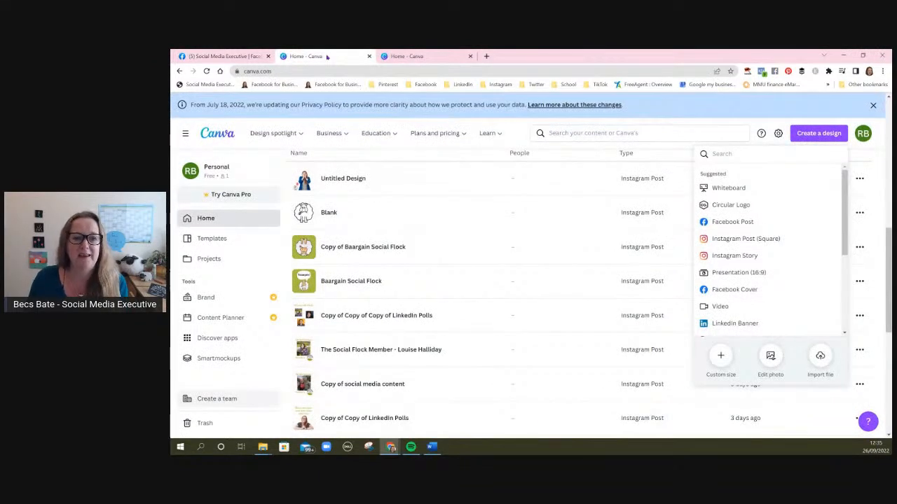
scroll(429, 286, up, 6)
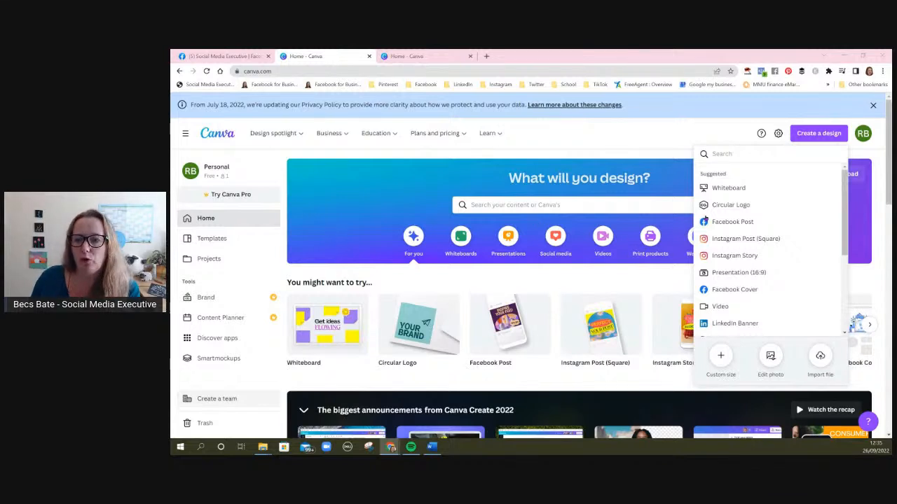
click(660, 132)
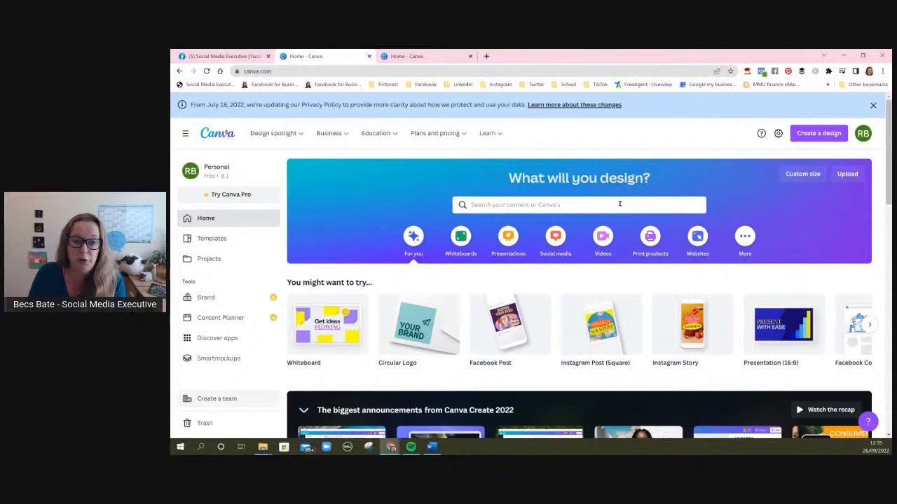
Step: Browse Canva's template gallery, from the recommended formats to the trending and new templates
click(202, 240)
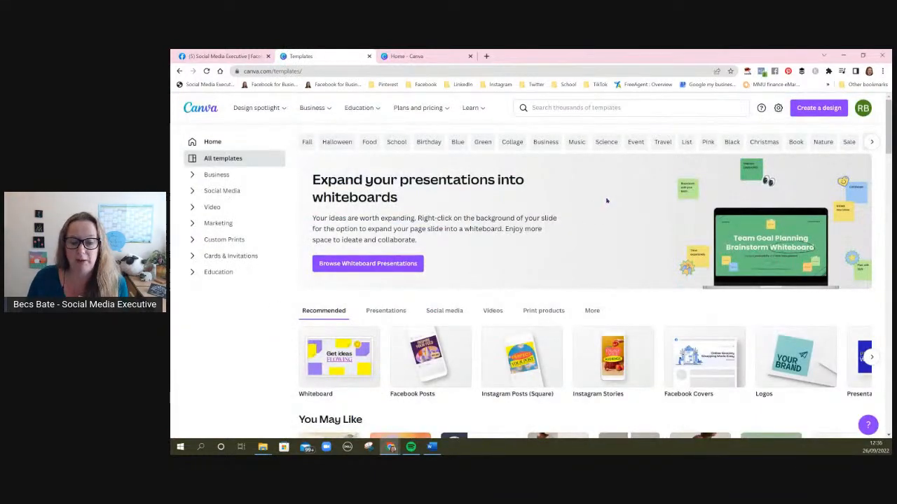
scroll(607, 201, down, 2)
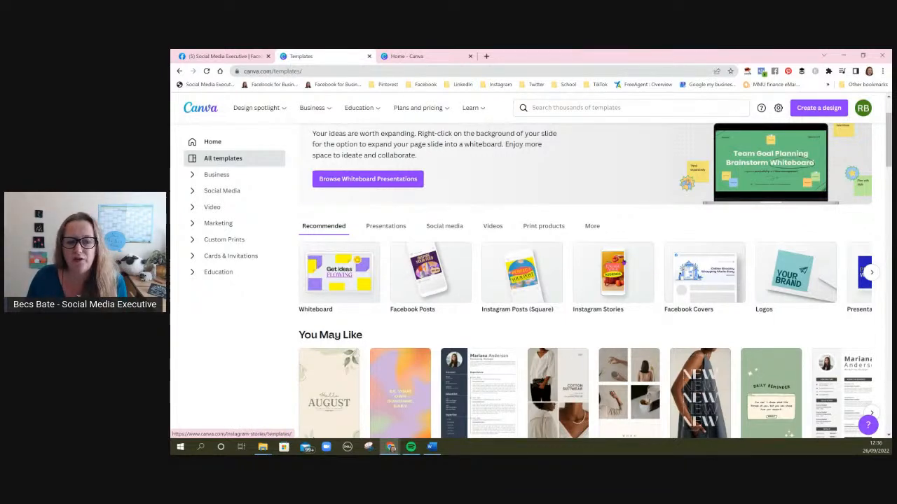
scroll(622, 262, down, 1)
scroll(622, 262, down, 3)
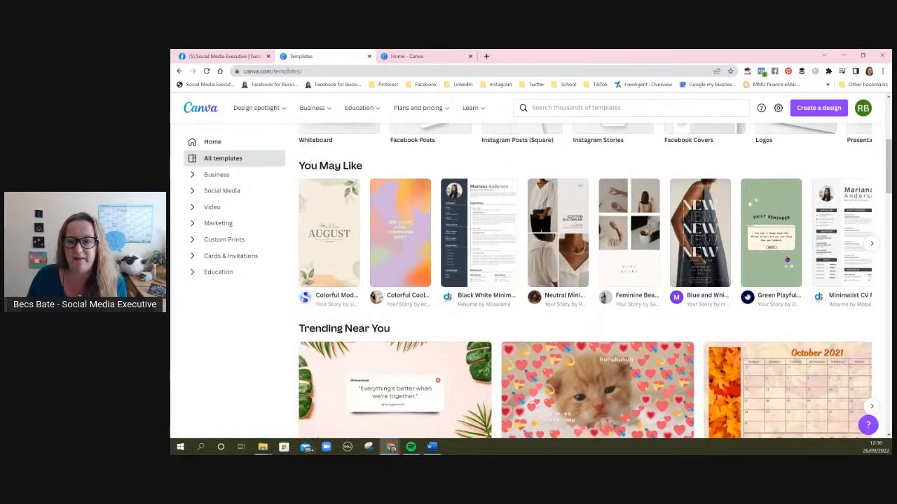
scroll(622, 261, down, 3)
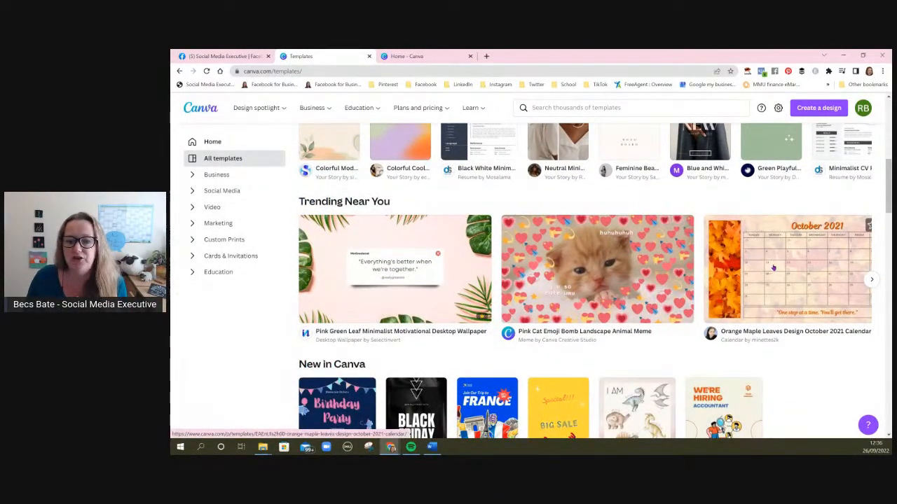
scroll(610, 267, down, 3)
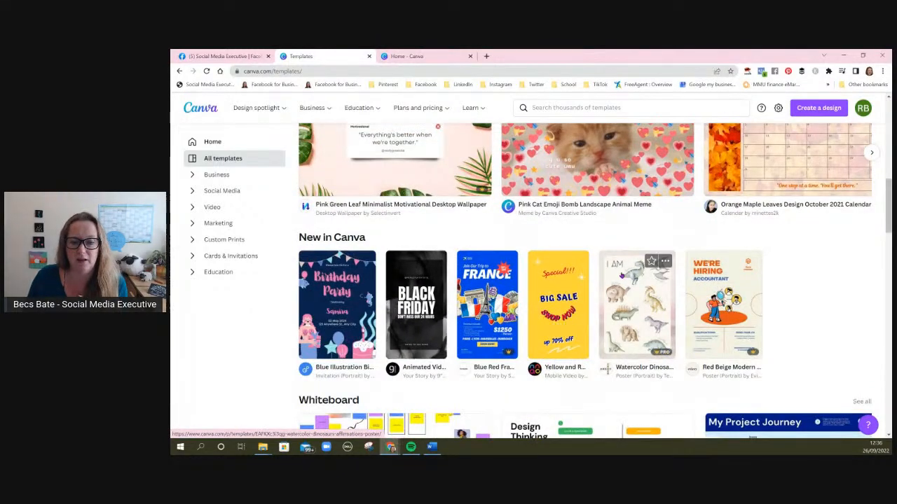
scroll(615, 271, up, 6)
scroll(621, 275, up, 3)
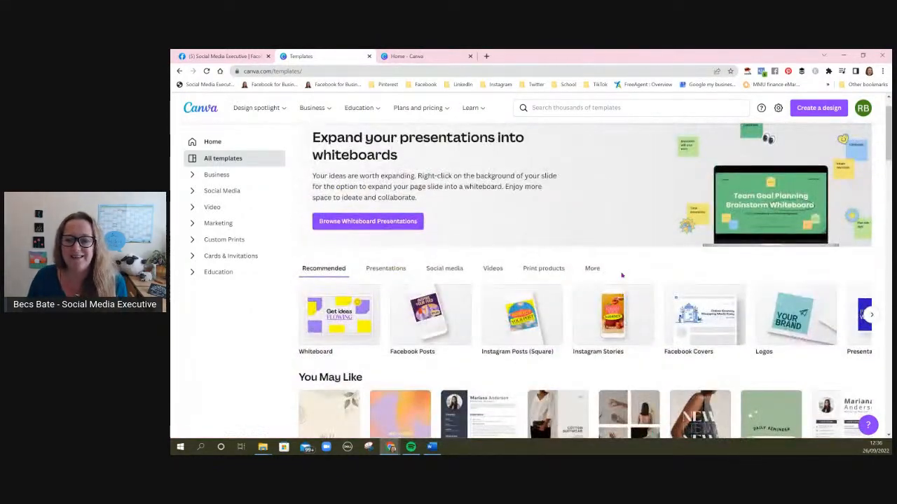
scroll(621, 276, up, 1)
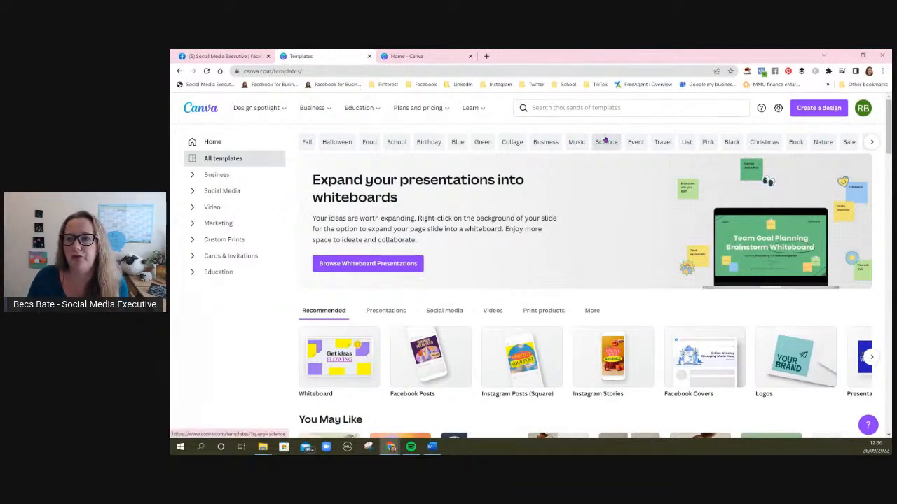
Step: Create a new design with the recent custom size of 460 × 460 px
click(819, 114)
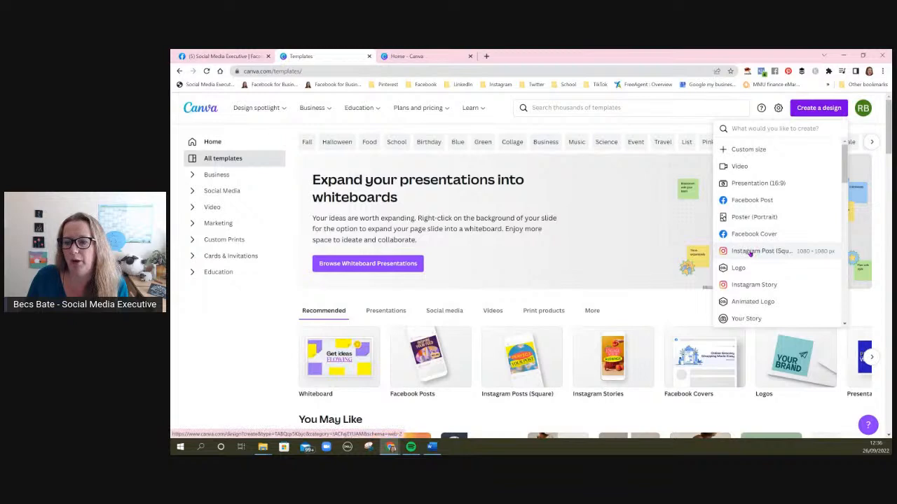
click(748, 149)
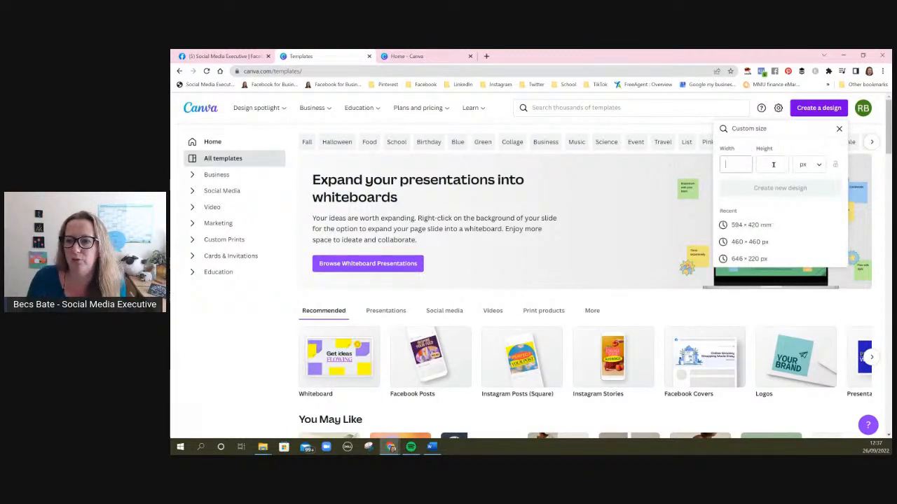
click(752, 245)
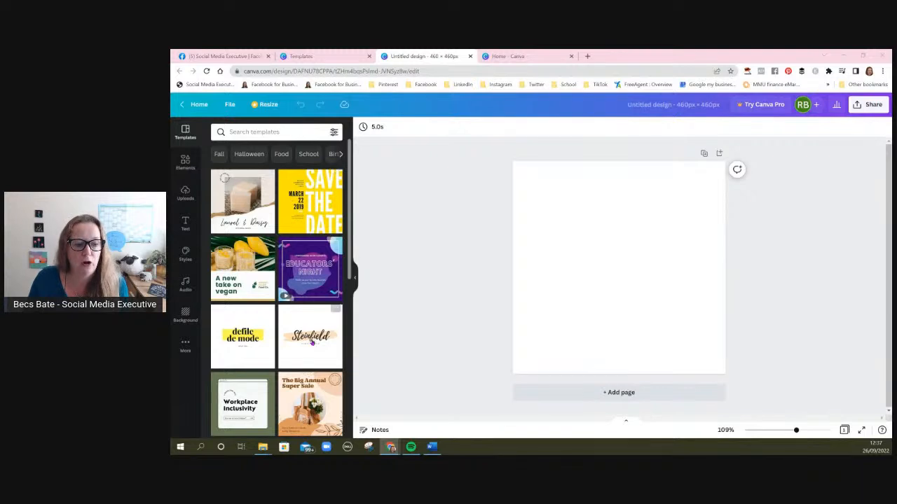
Step: Apply the Steinfield photo studio template to the blank page and replace its heading with "hello"
drag(301, 340, 566, 212)
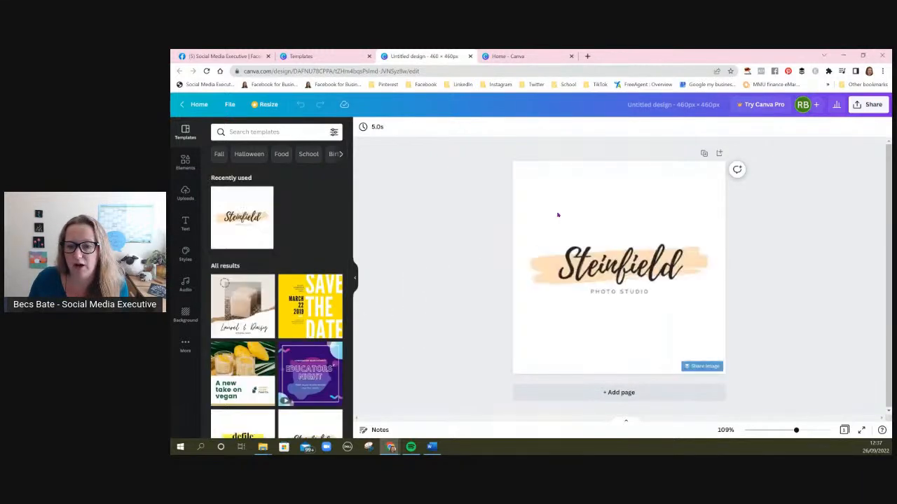
click(616, 265)
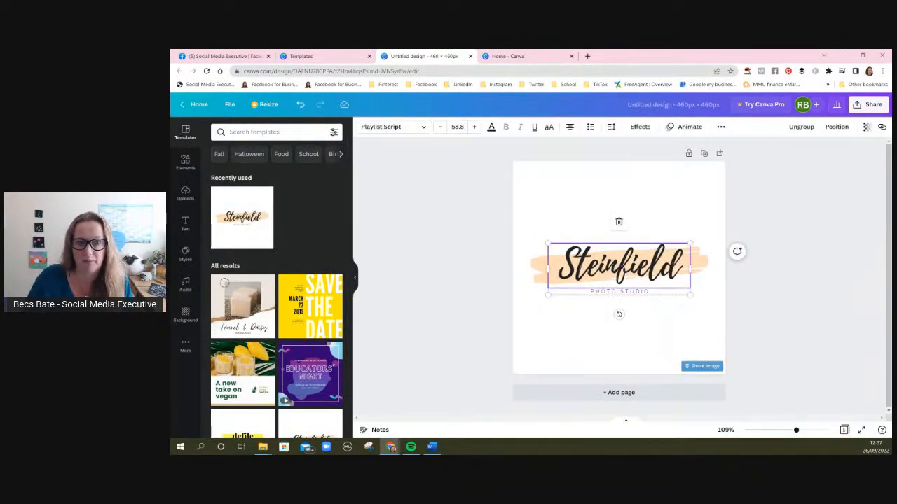
double_click(620, 265)
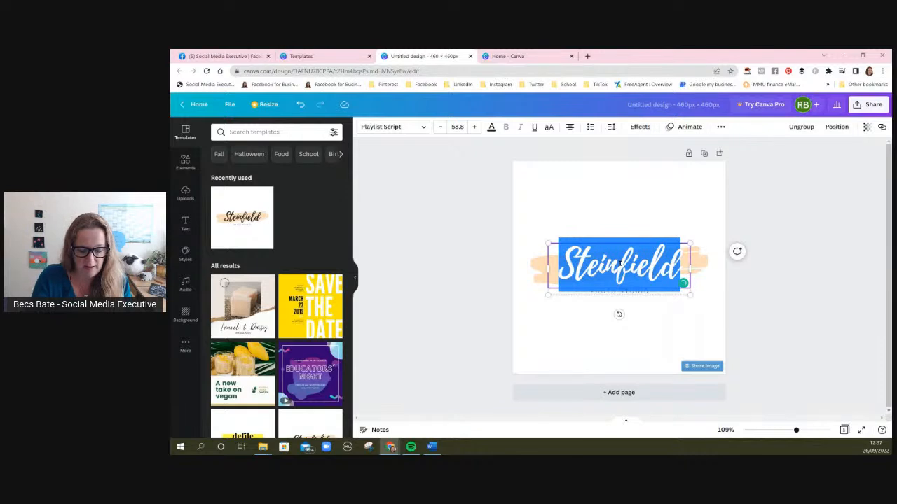
text(hello)
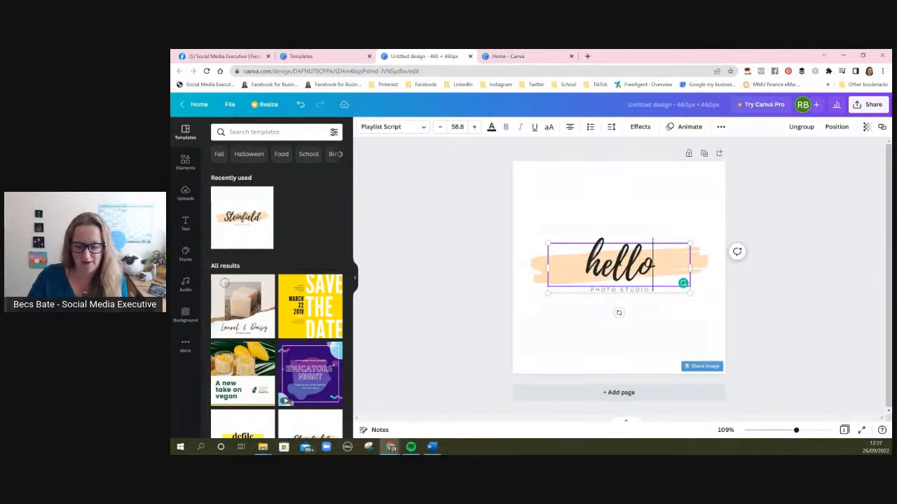
Step: Erase the "hello" heading text from the template design
key(BackSpace)
key(BackSpace)
key(BackSpace)
key(BackSpace)
key(BackSpace)
click(587, 315)
Step: Delete the peach brush stroke and the "Photo Studio" subtitle so the page is blank
click(590, 277)
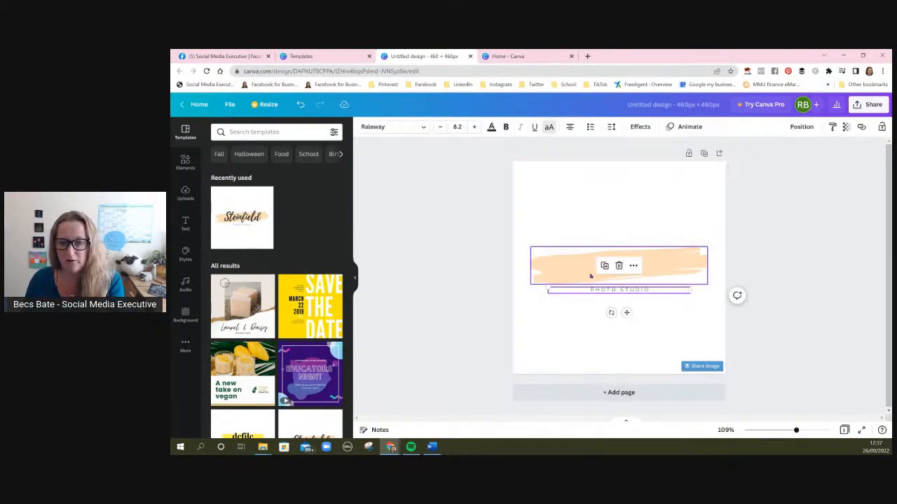
click(572, 320)
click(632, 256)
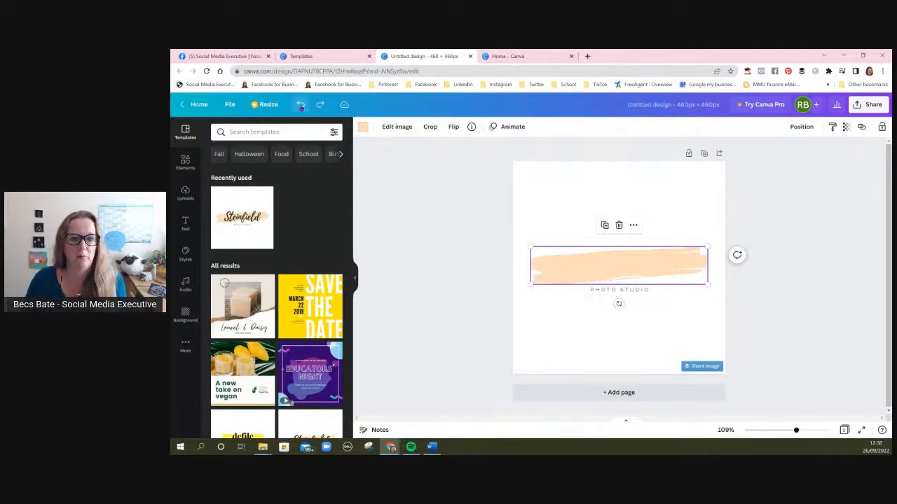
click(619, 225)
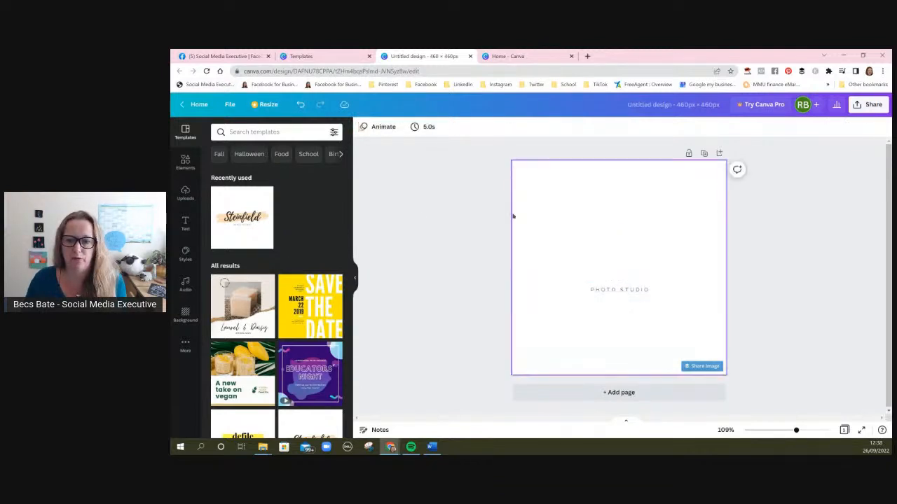
click(562, 268)
click(618, 222)
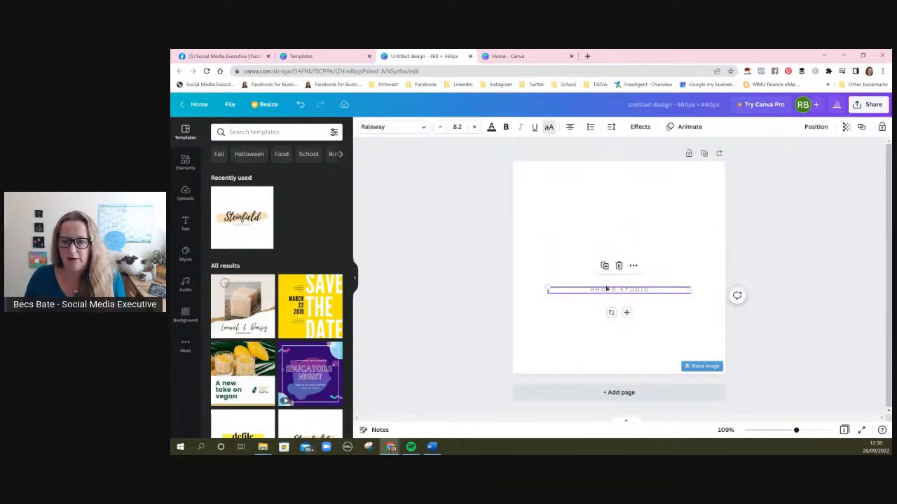
click(619, 266)
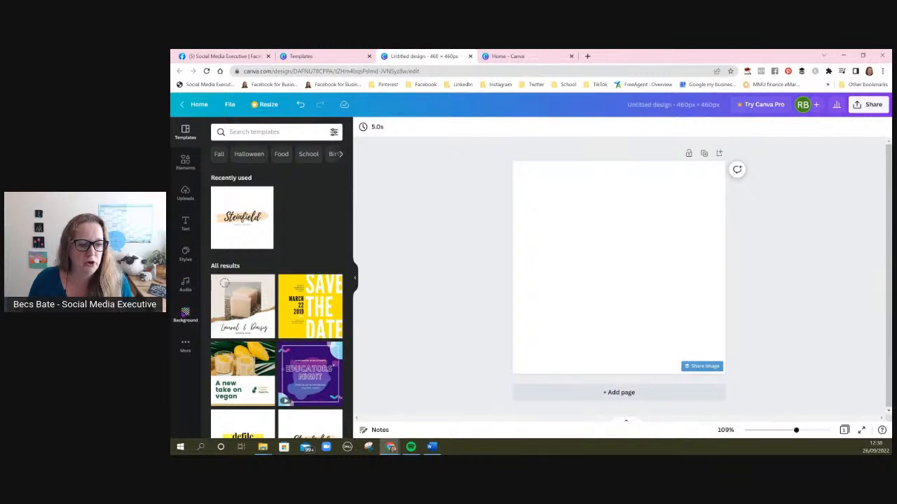
Step: Look through the background colour swatches and open the full colour palette for the page
click(185, 315)
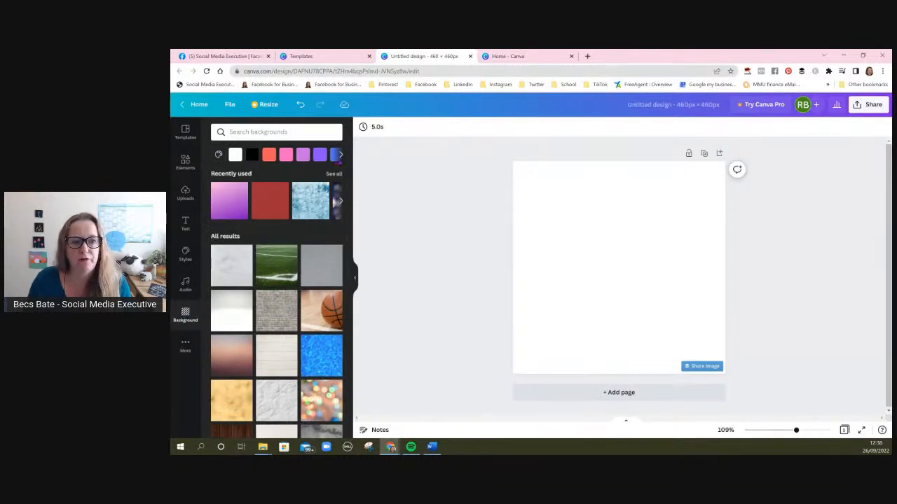
click(340, 154)
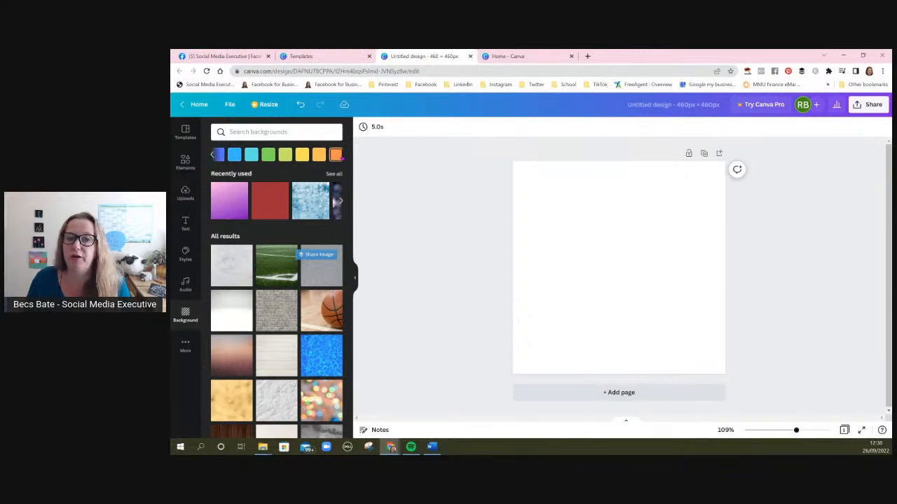
click(217, 154)
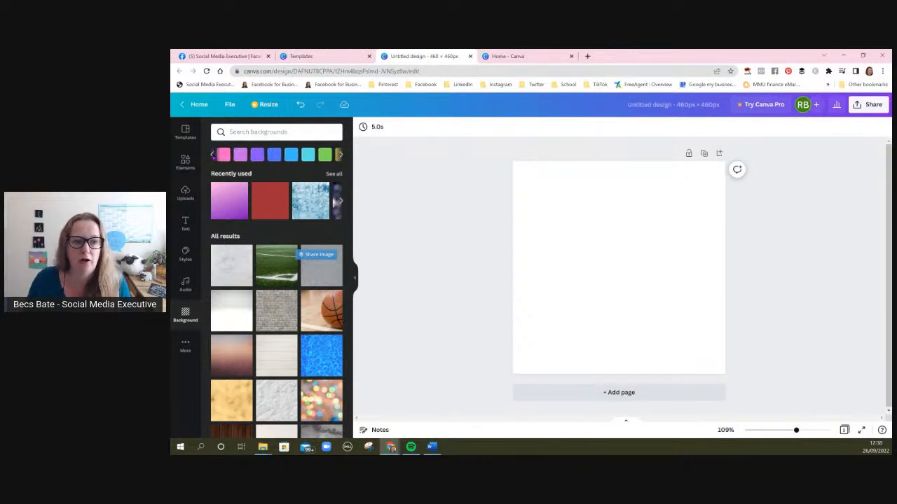
click(218, 155)
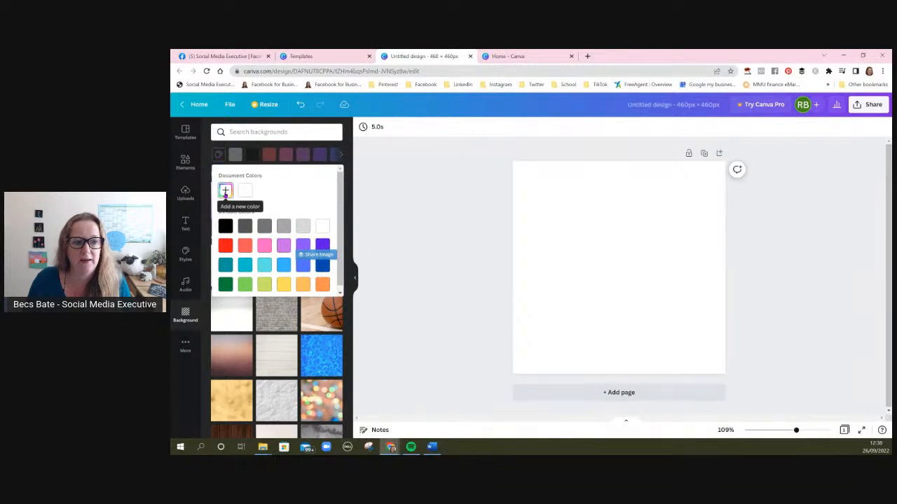
Step: Set the page background to the custom colour #A7BA44
click(225, 191)
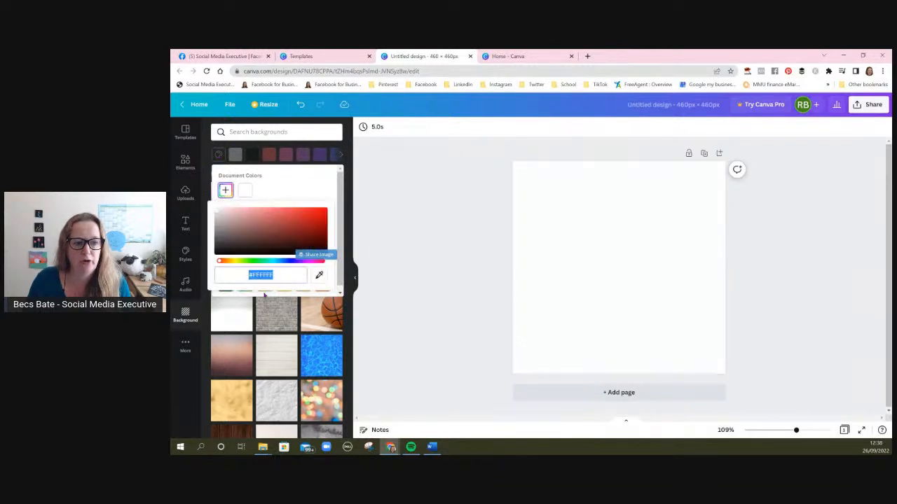
click(277, 276)
key(BackSpace)
key(BackSpace)
key(BackSpace)
key(BackSpace)
key(BackSpace)
key(BackSpace)
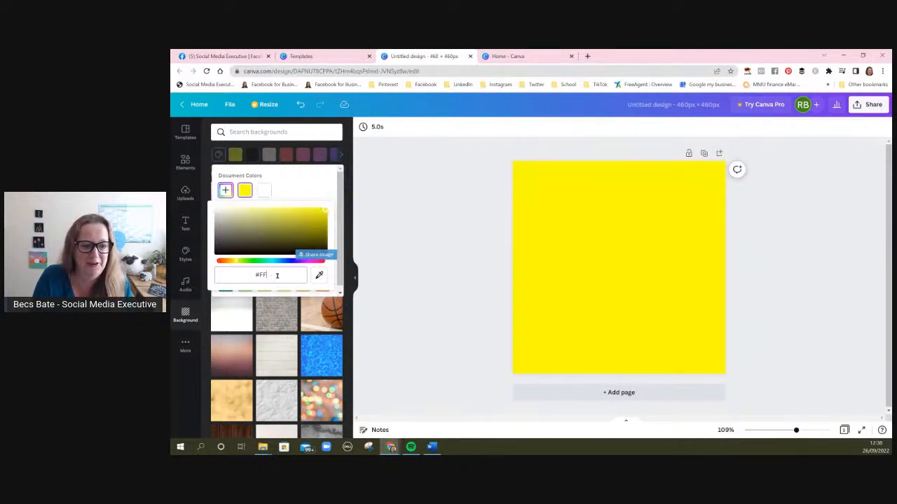
text(A)
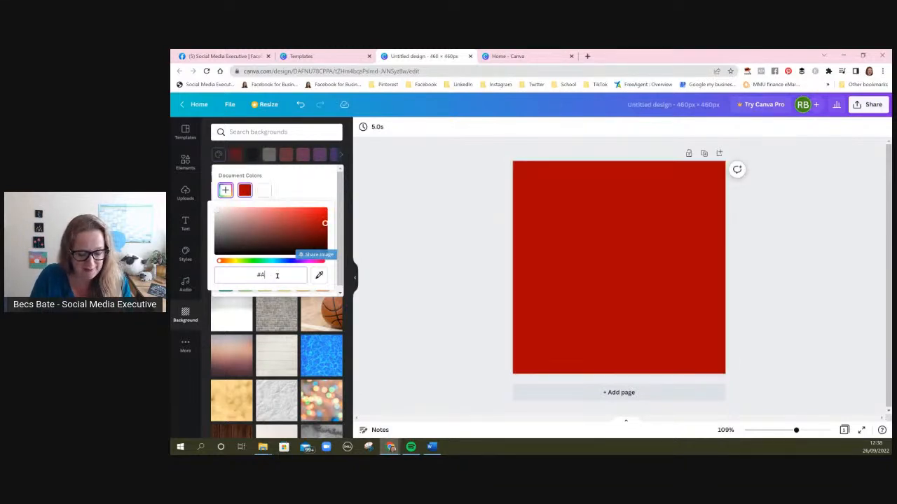
text(7)
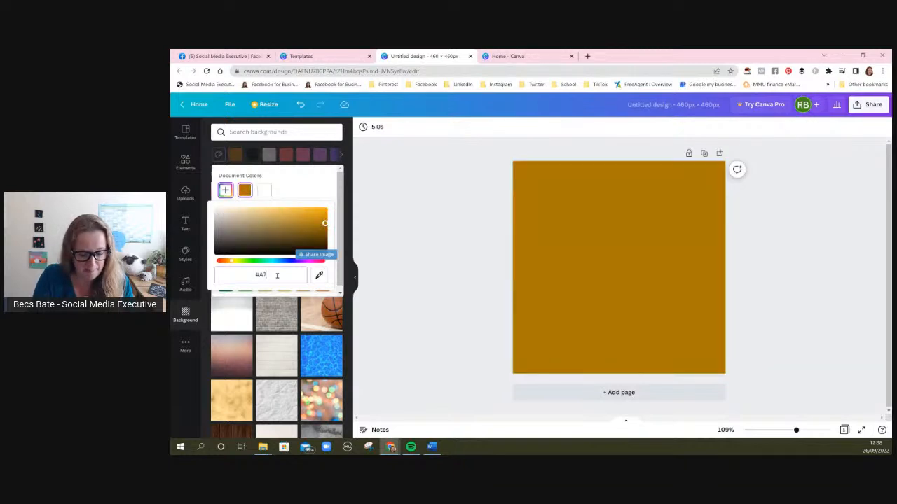
text(BA44)
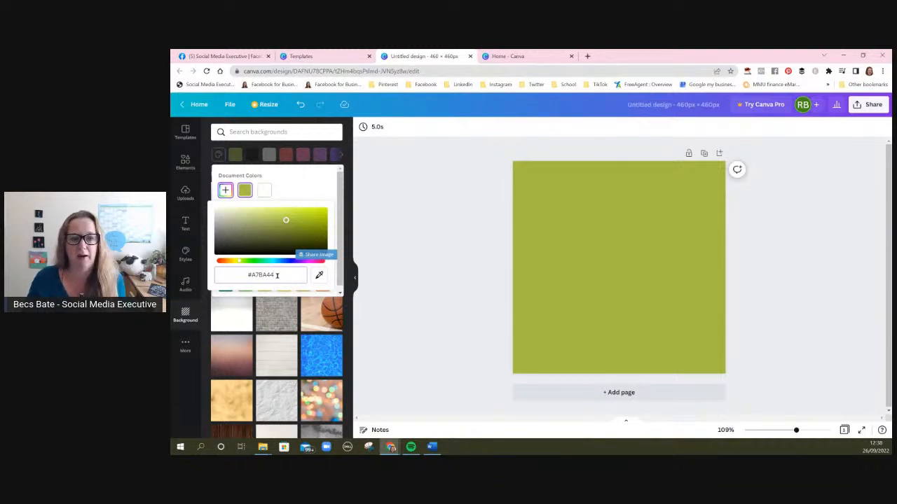
Step: Delete the green background colour from the page
click(614, 255)
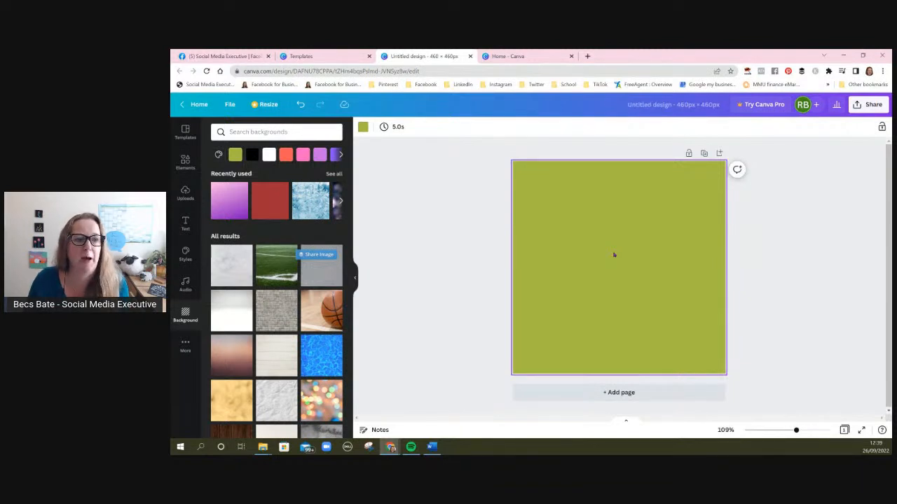
right_click(613, 255)
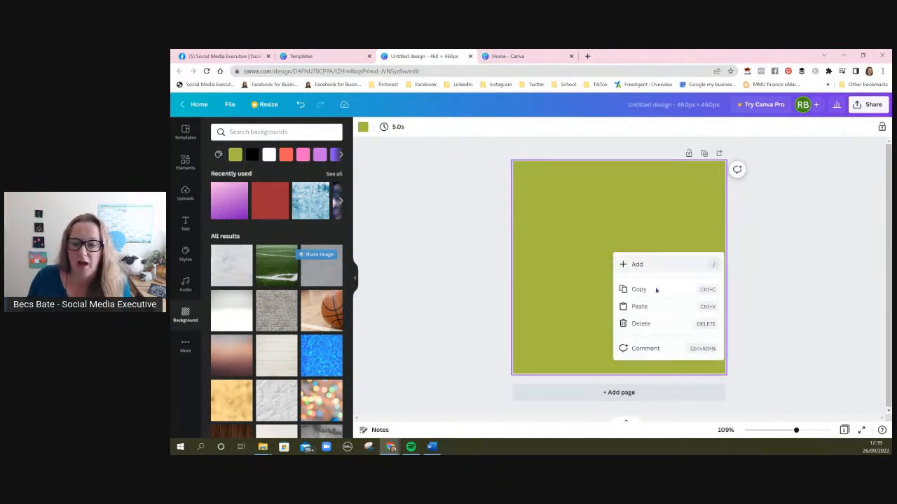
click(640, 325)
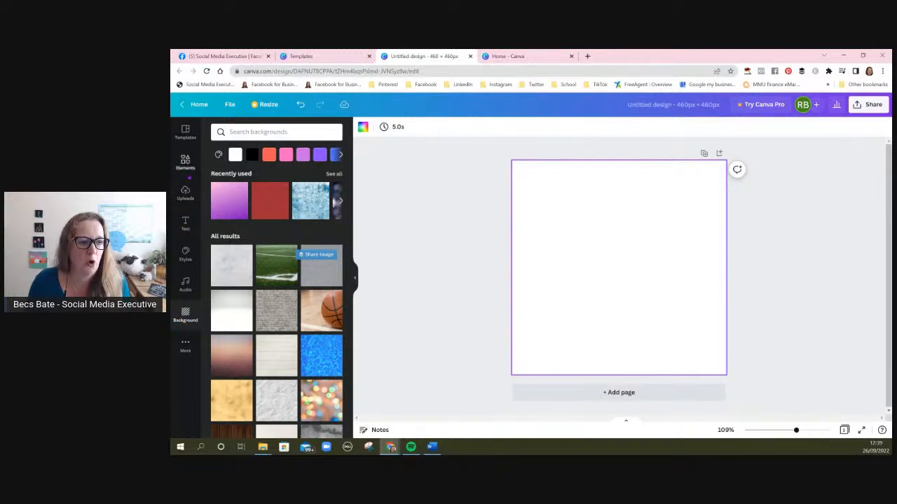
Step: Upload the image file 5D4_8486-1500px from the "1. live stream images" folder
click(186, 198)
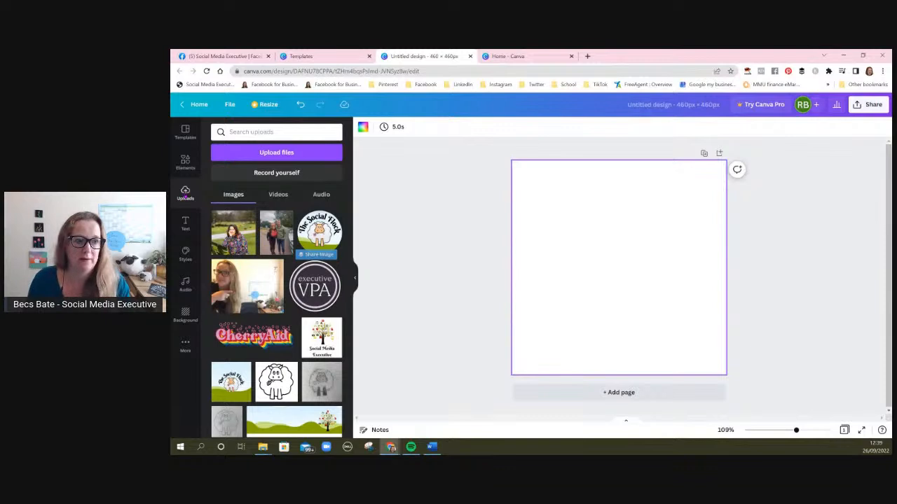
click(272, 159)
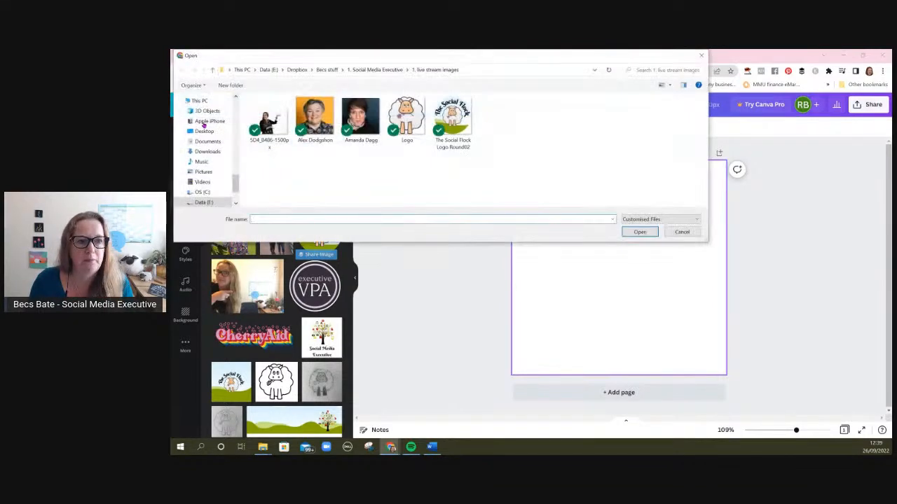
click(268, 119)
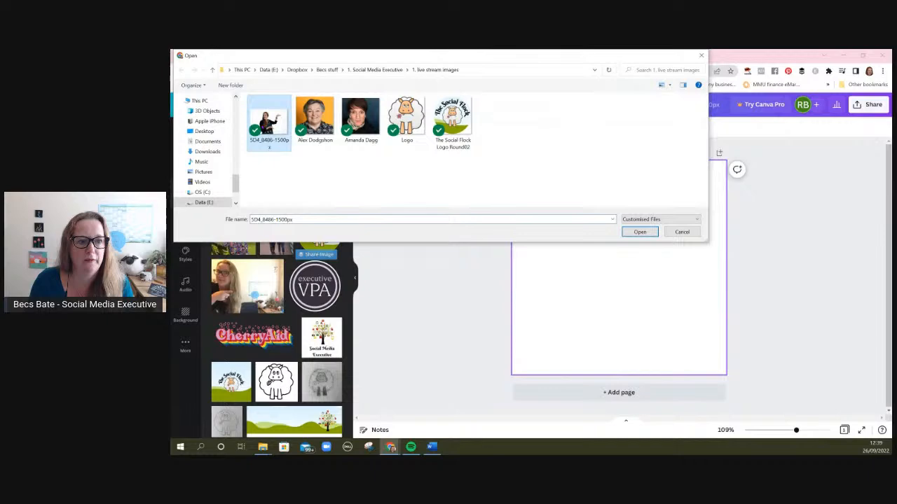
click(638, 232)
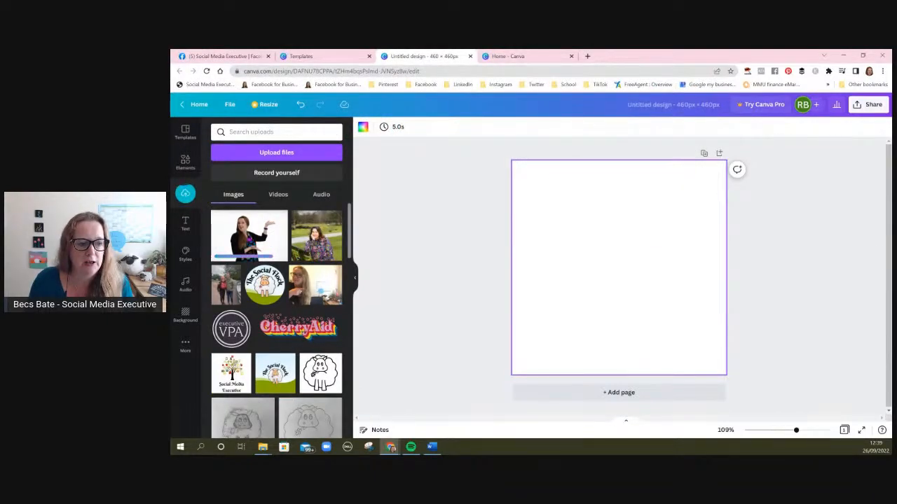
Step: Place the uploaded photo of the gesturing woman on the page, enlarged to full page width and aligned with the bottom edge
drag(249, 236, 558, 294)
drag(519, 264, 512, 261)
drag(668, 262, 738, 246)
drag(614, 248, 615, 257)
click(760, 252)
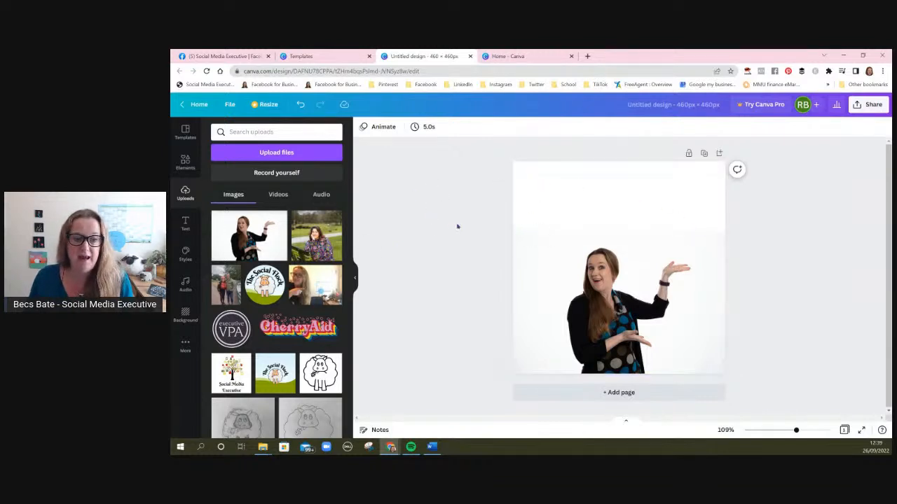
Step: Find the coloured cartoon sheep with the pink flower among the uploaded images and add it to the page
scroll(276, 321, down, 5)
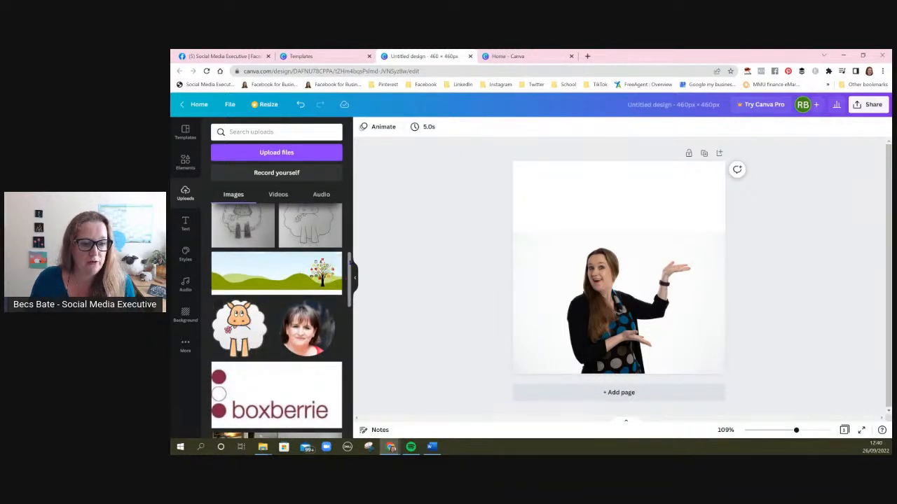
scroll(276, 320, up, 3)
scroll(276, 320, up, 1)
scroll(277, 320, down, 3)
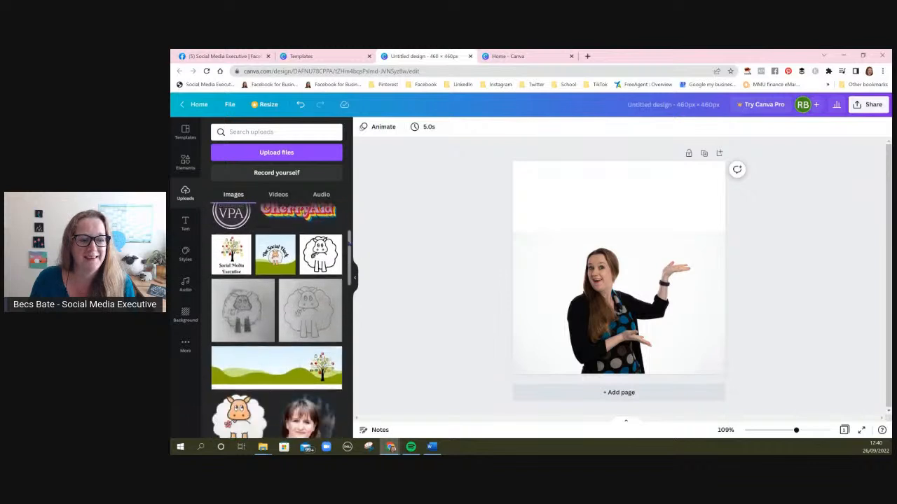
scroll(277, 321, up, 2)
scroll(277, 321, down, 3)
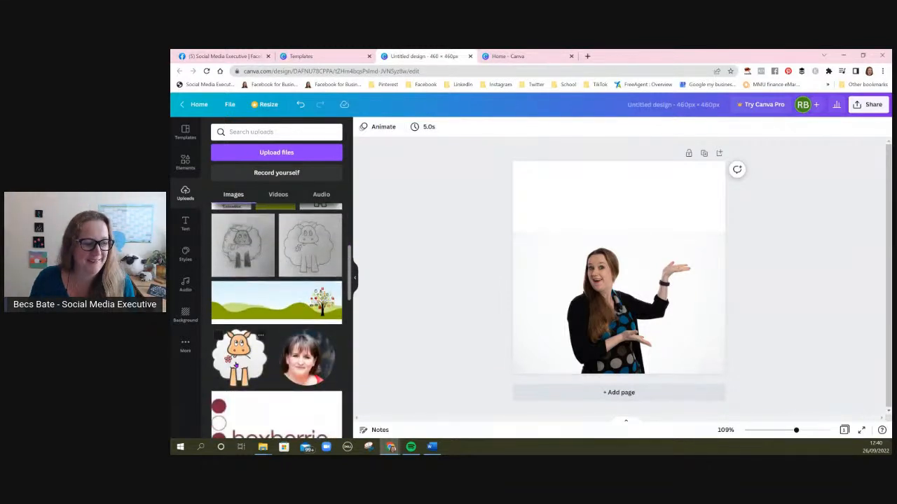
drag(238, 365, 541, 189)
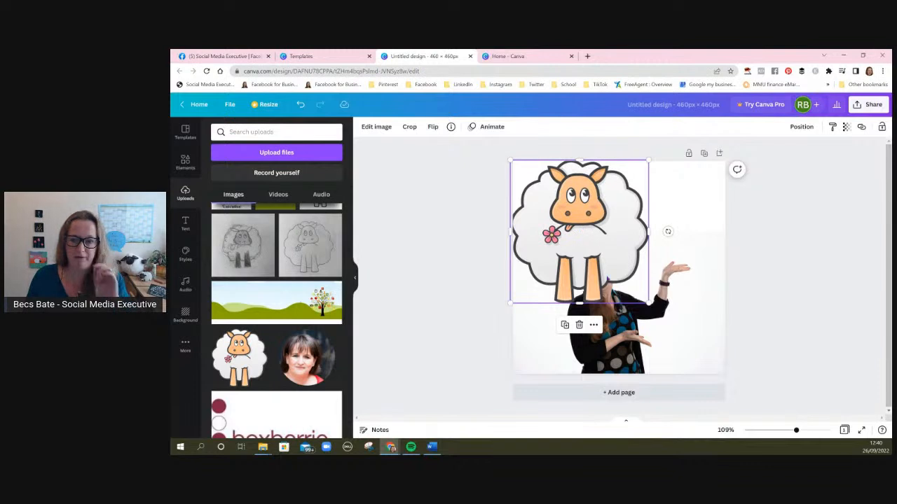
Step: Shrink the cartoon sheep and position it so it stands on the woman's raised hand
drag(648, 303, 571, 223)
drag(541, 193, 673, 240)
drag(644, 206, 652, 215)
click(575, 197)
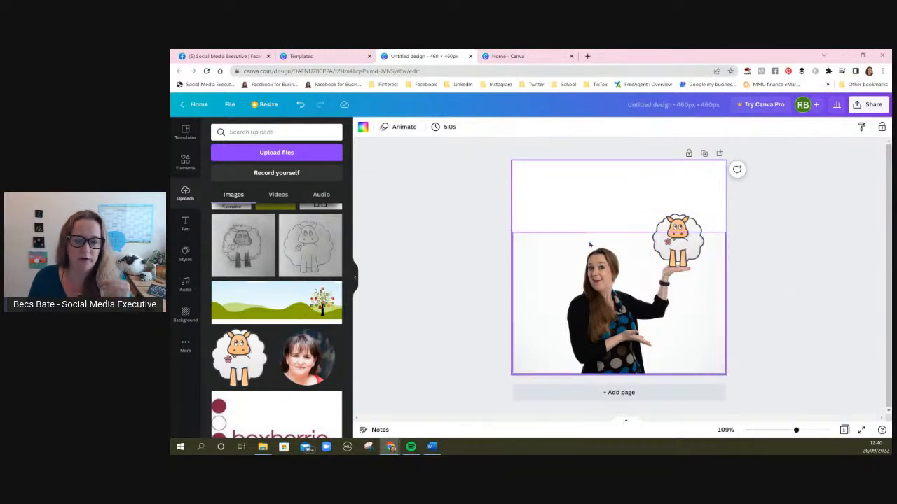
click(692, 225)
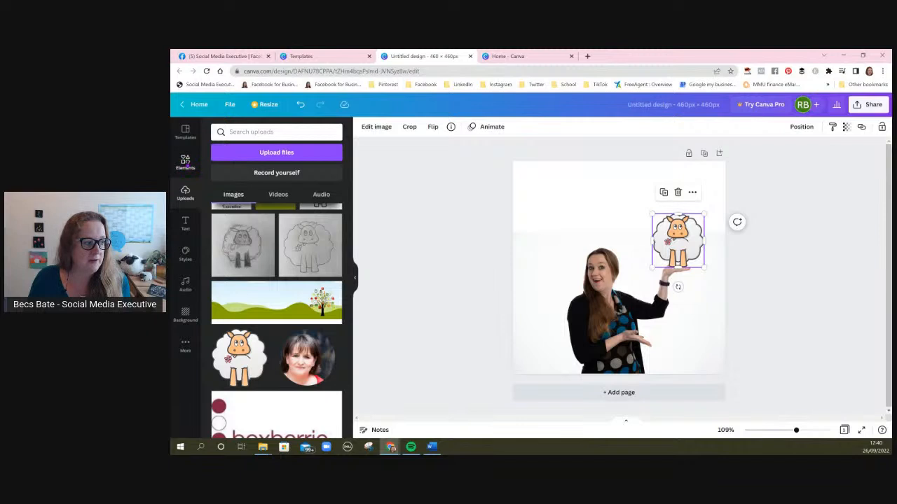
Step: Search the elements for "speech bubble" and add the wide rectangular white bubble near the top of the page
click(186, 163)
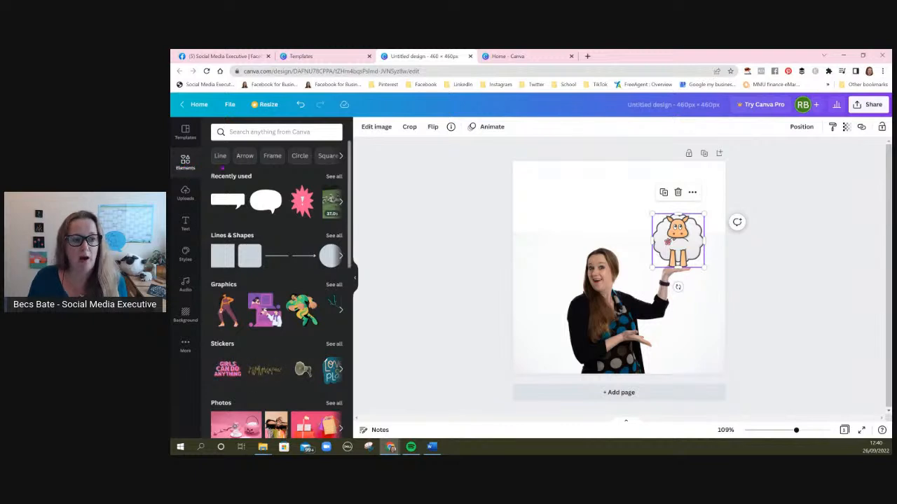
click(266, 133)
text(sp)
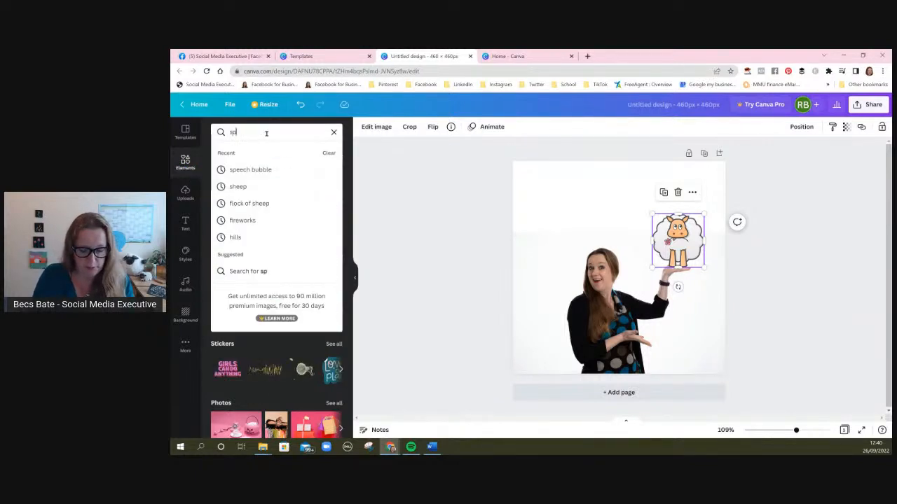
text(eech bubble)
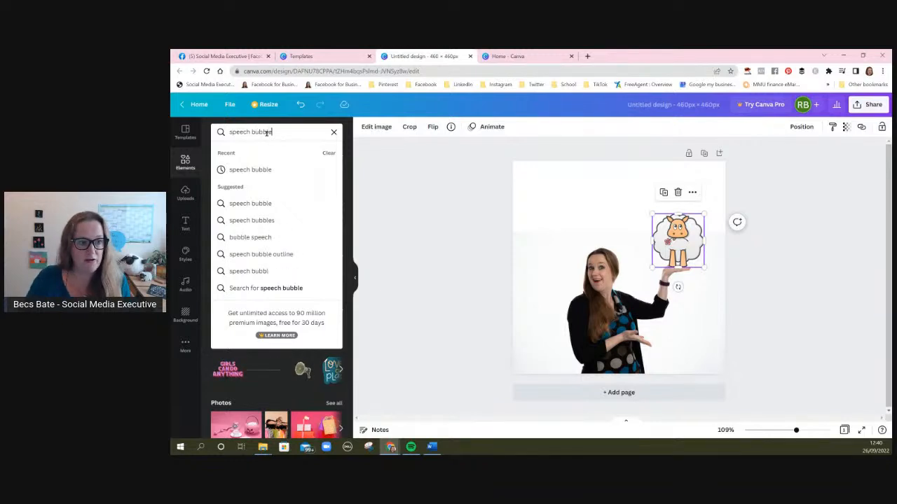
click(270, 170)
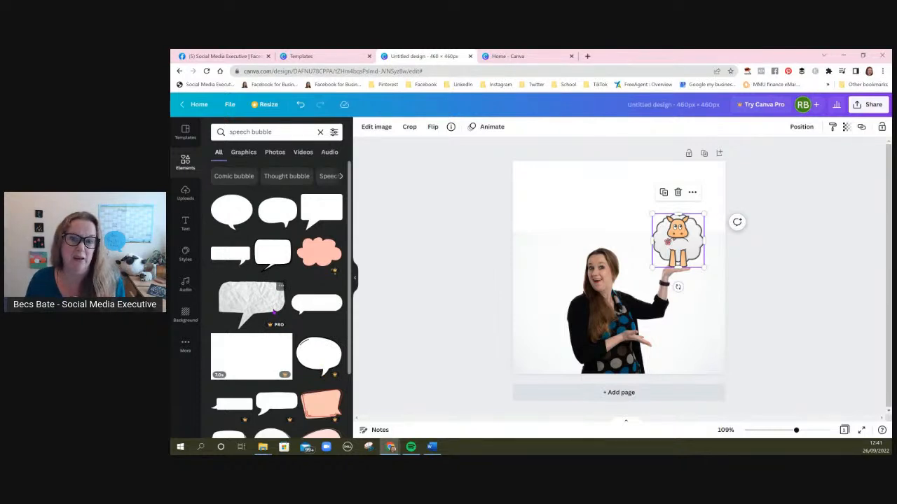
scroll(280, 301, down, 3)
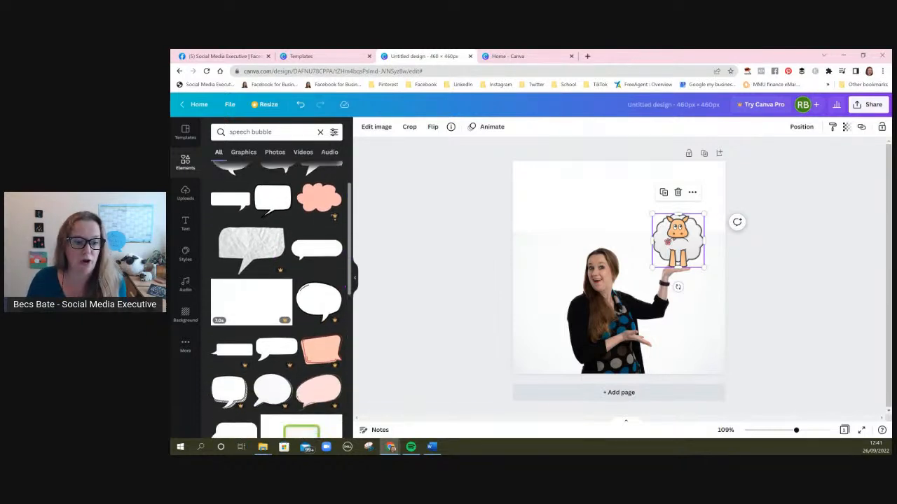
scroll(337, 198, up, 1)
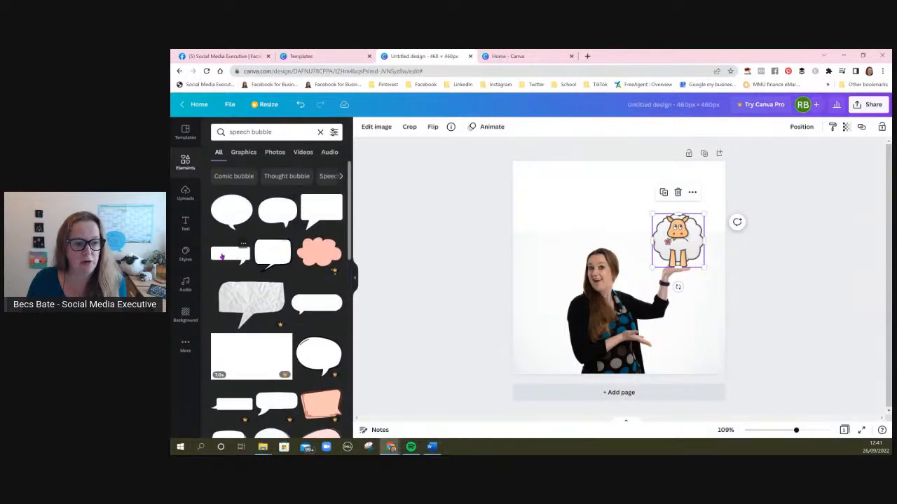
drag(221, 257, 557, 172)
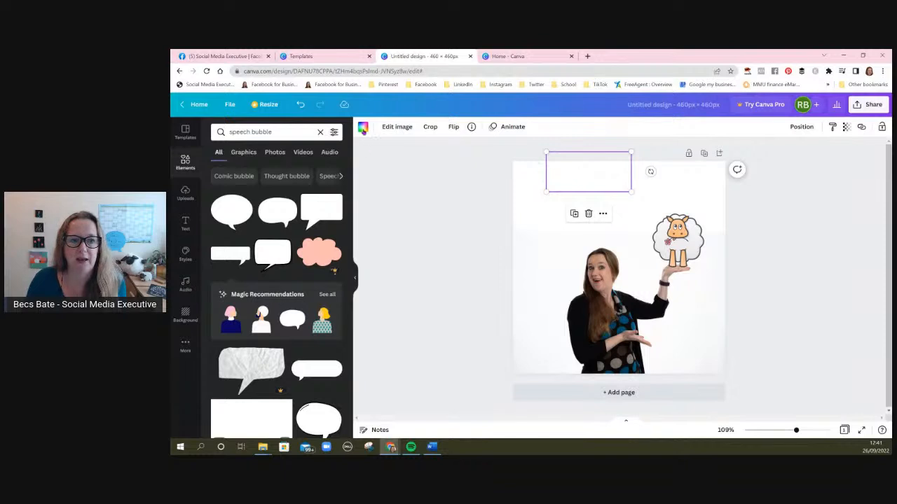
Step: Change the speech bubble's fill to the custom colour #A7BA44
click(363, 127)
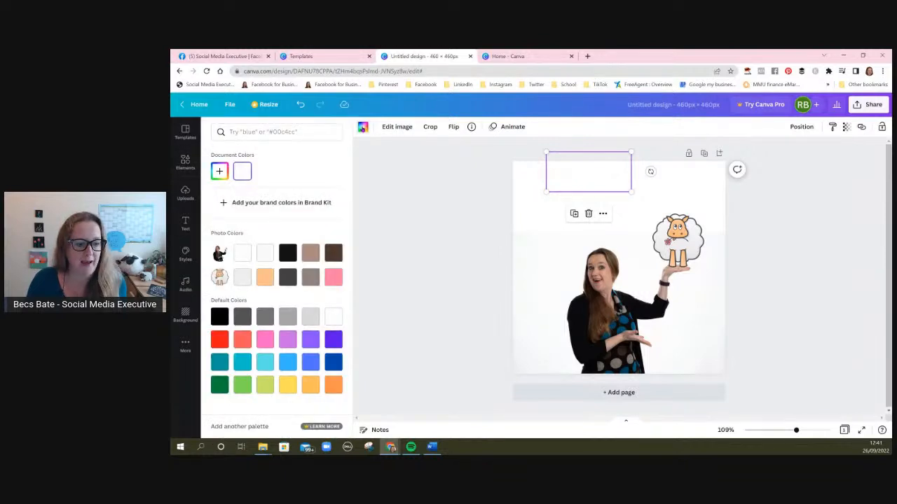
click(219, 172)
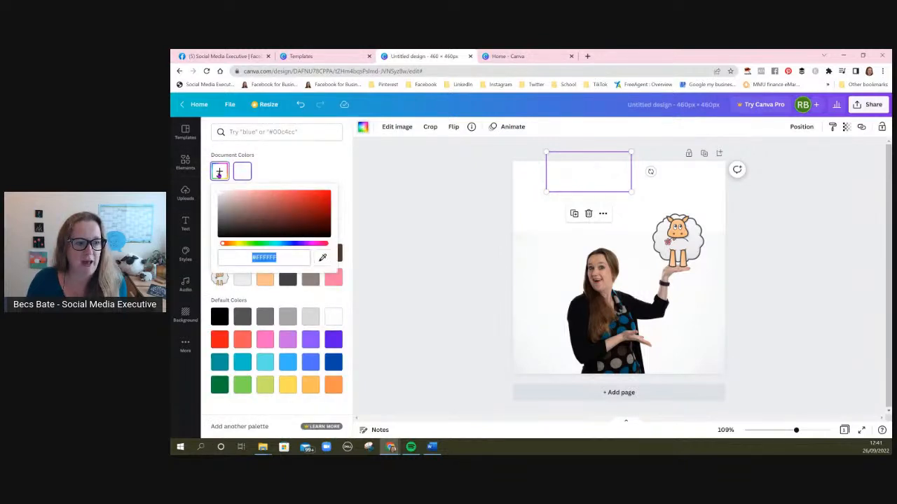
click(287, 257)
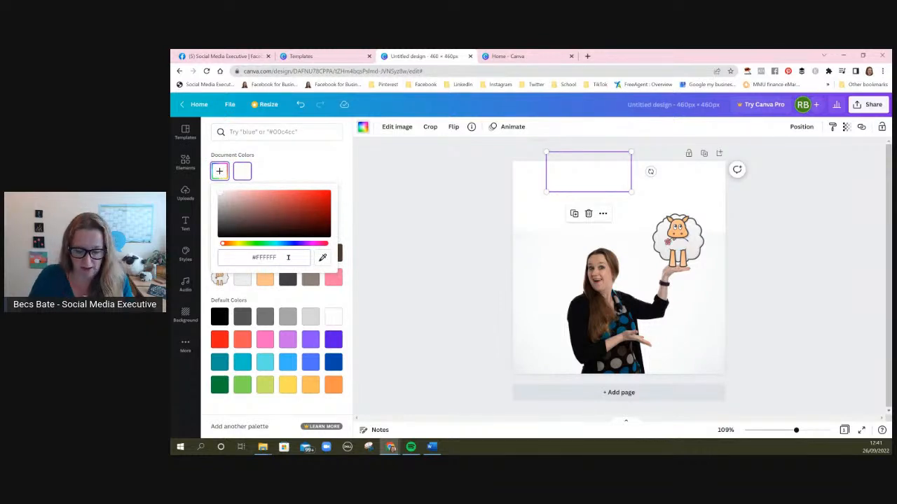
key(BackSpace)
key(BackSpace)
key(BackSpace)
key(BackSpace)
key(BackSpace)
key(BackSpace)
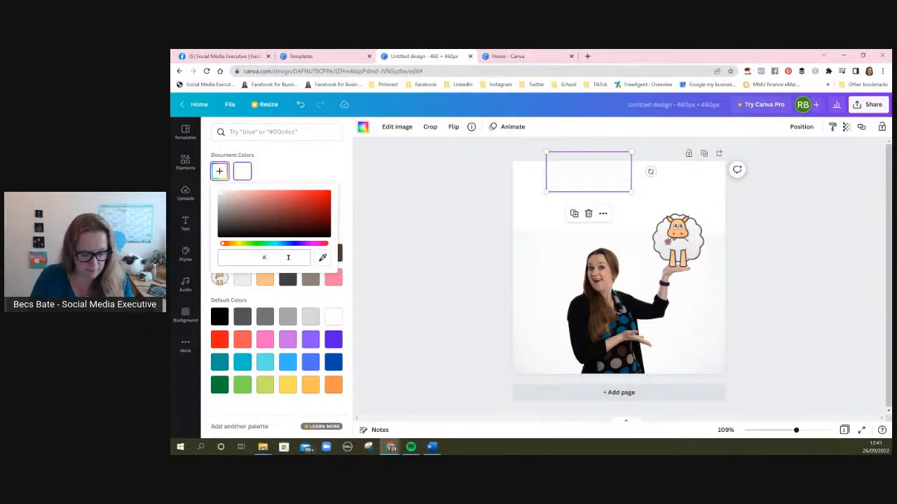
text(A7)
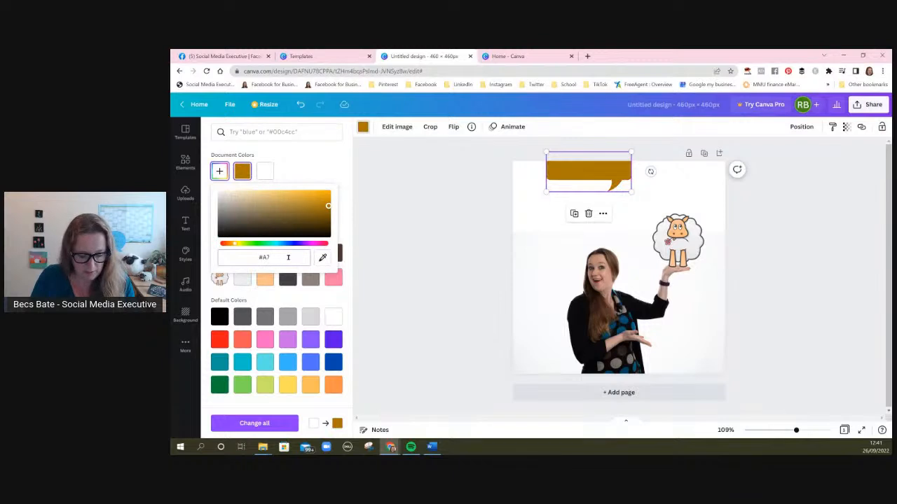
text(8A)
text(44)
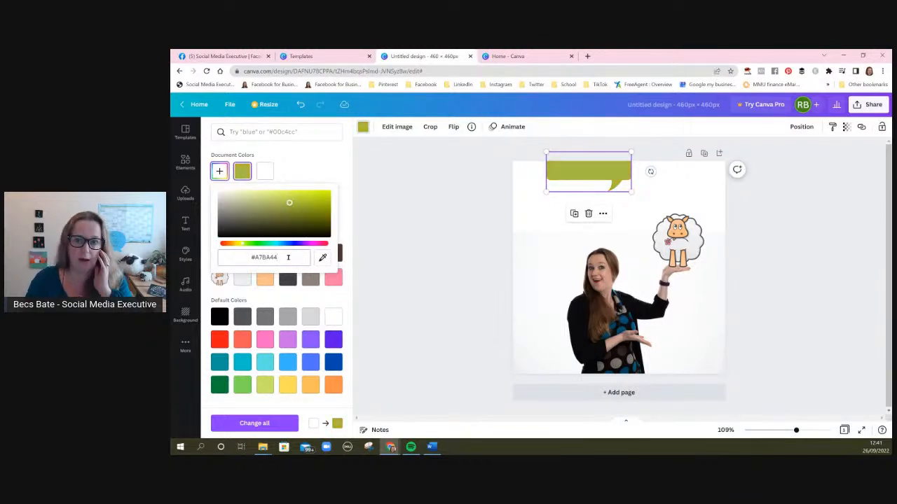
click(410, 233)
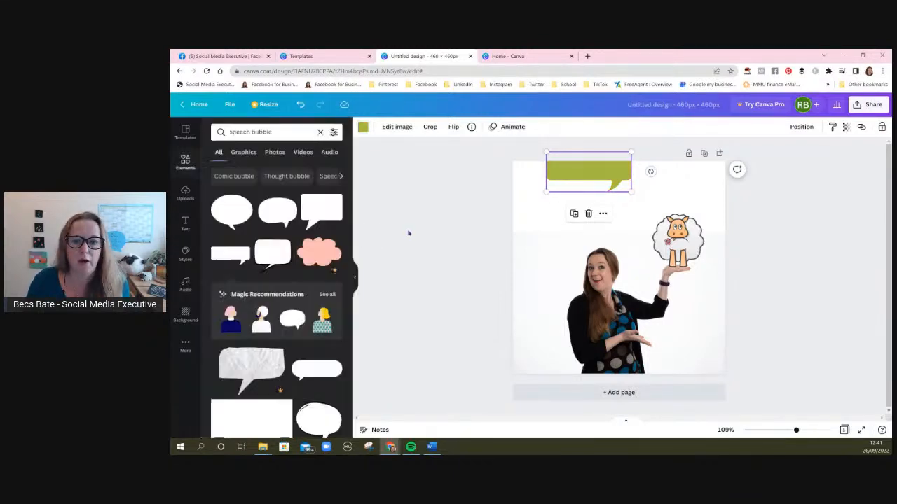
Step: Enlarge the green speech bubble and position it above the sheep, with its tail pointing to the sheep's head
mouse_move(594, 173)
mouse_down()
mouse_move(604, 184)
mouse_move(672, 194)
mouse_move(578, 166)
mouse_up()
drag(654, 182, 658, 186)
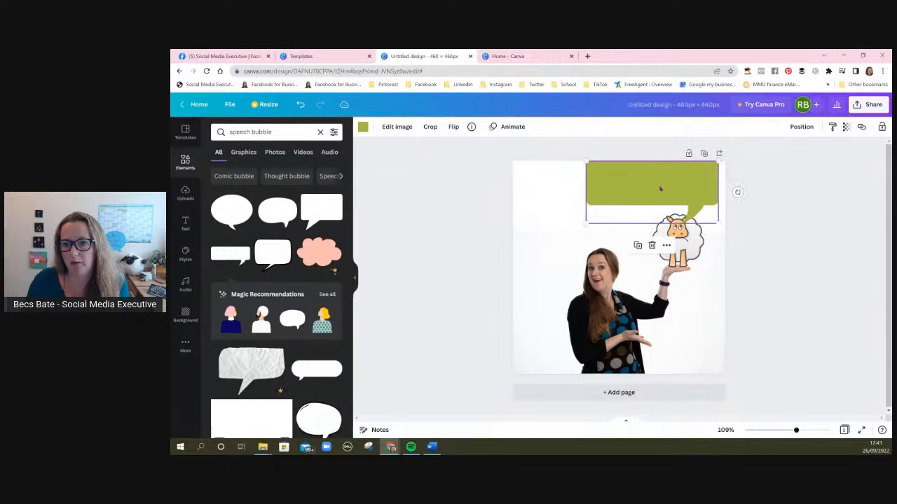
drag(583, 160, 603, 173)
drag(672, 189, 676, 196)
drag(607, 178, 587, 169)
click(524, 190)
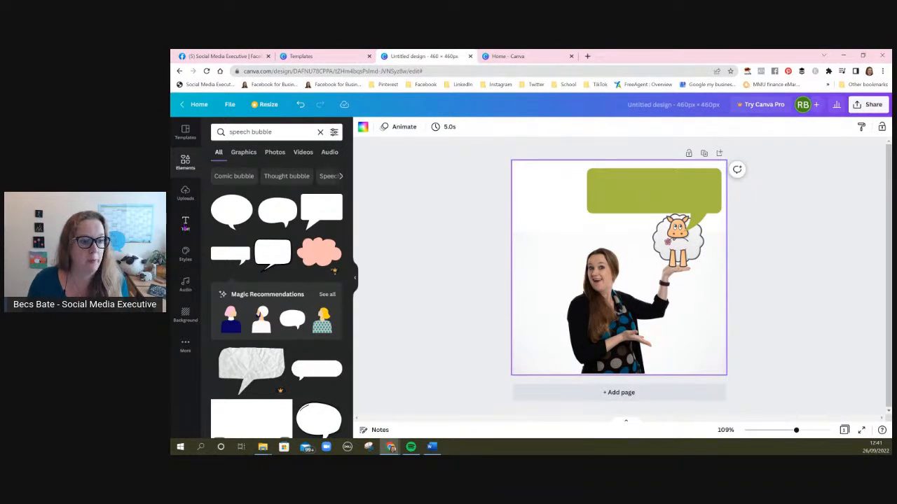
Step: Look through the text styles and place a heading text box on the green speech bubble
click(185, 224)
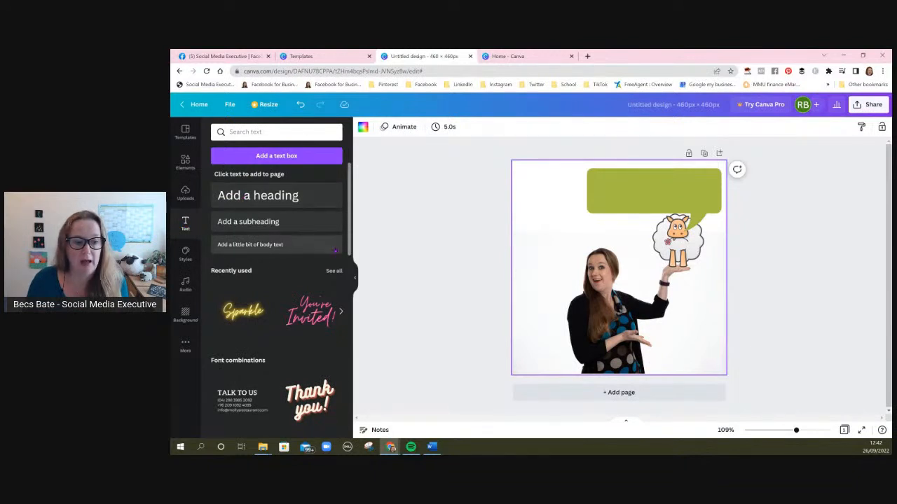
scroll(246, 197, down, 1)
scroll(280, 301, down, 2)
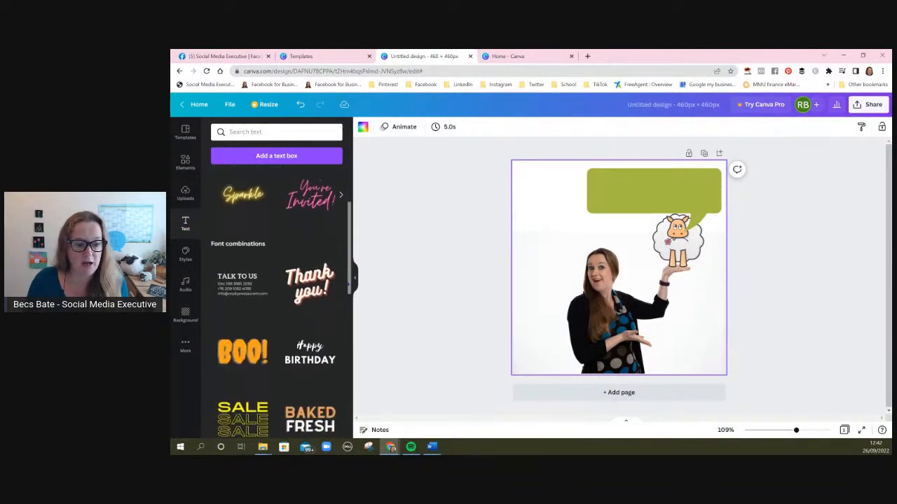
scroll(280, 301, down, 1)
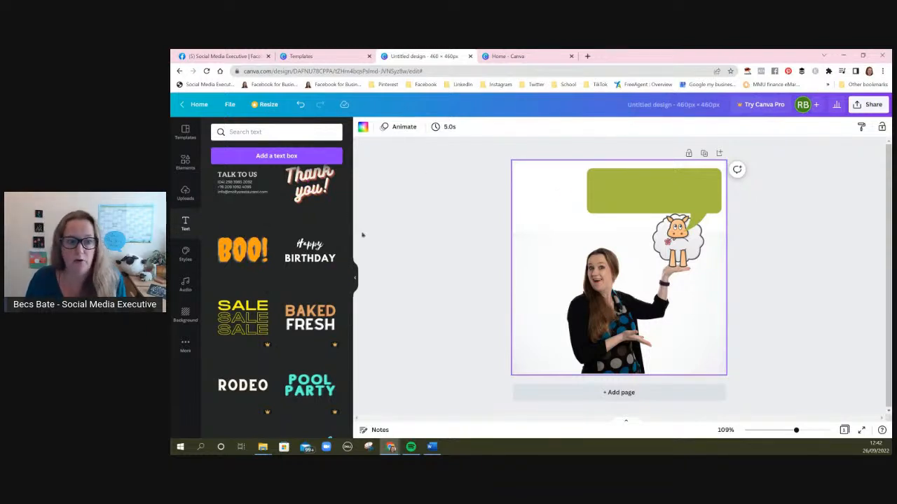
drag(350, 284, 356, 208)
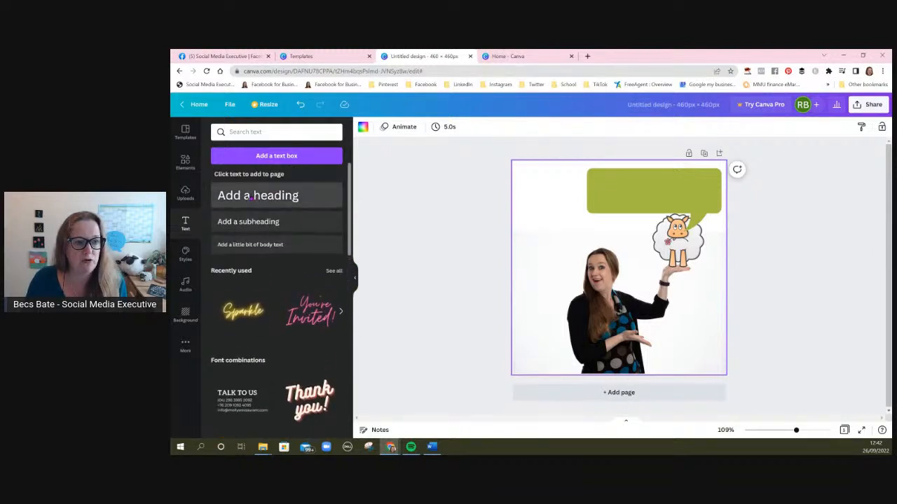
drag(250, 199, 614, 182)
Step: Replace the placeholder heading on the speech bubble with the text "#JoinTheFlock"
click(639, 188)
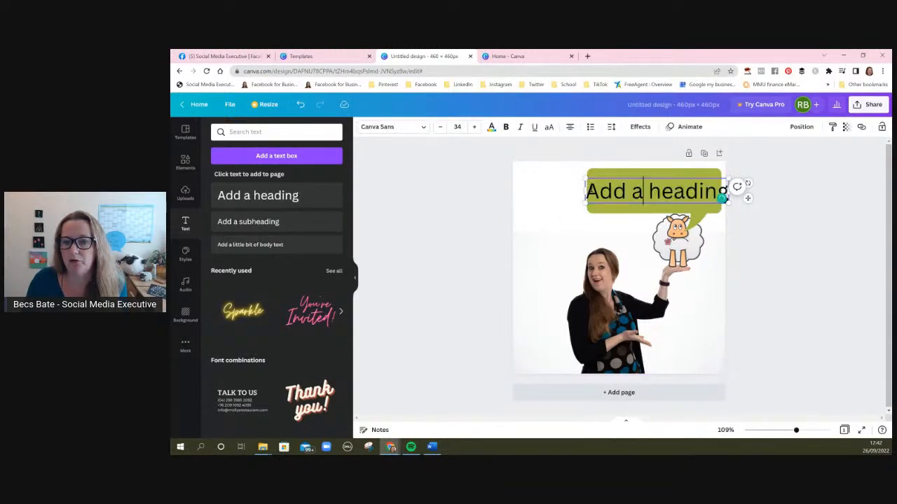
key(Delete)
key(Delete)
key(Delete)
key(Delete)
key(Delete)
key(Delete)
key(Delete)
key(Delete)
key(Delete)
key(Delete)
key(Delete)
key(Delete)
key(Delete)
text(#)
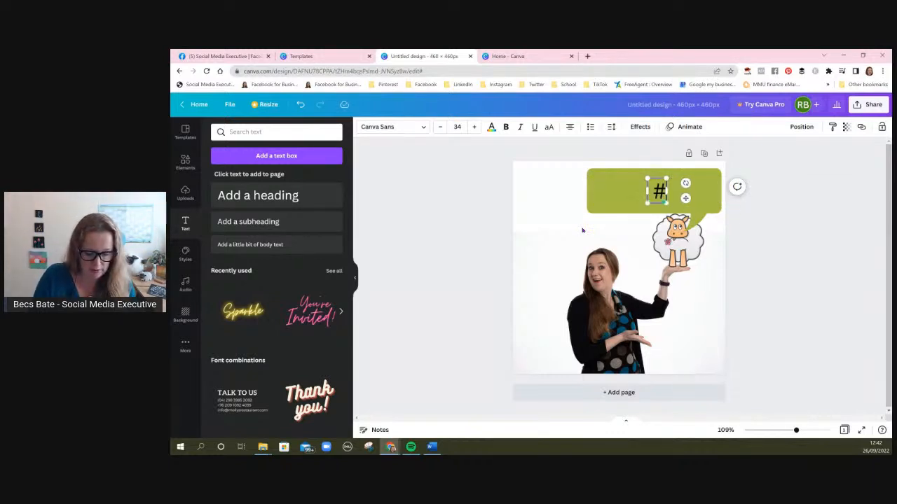
text(JoinThe)
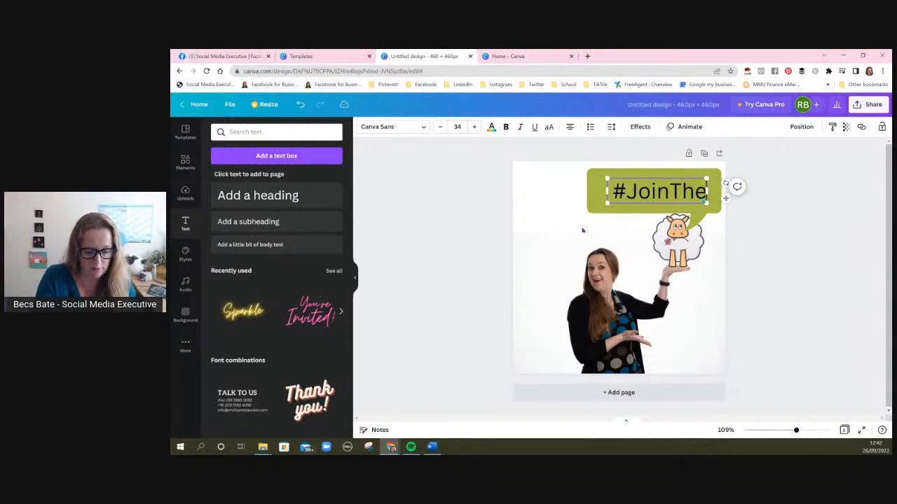
text(Flock)
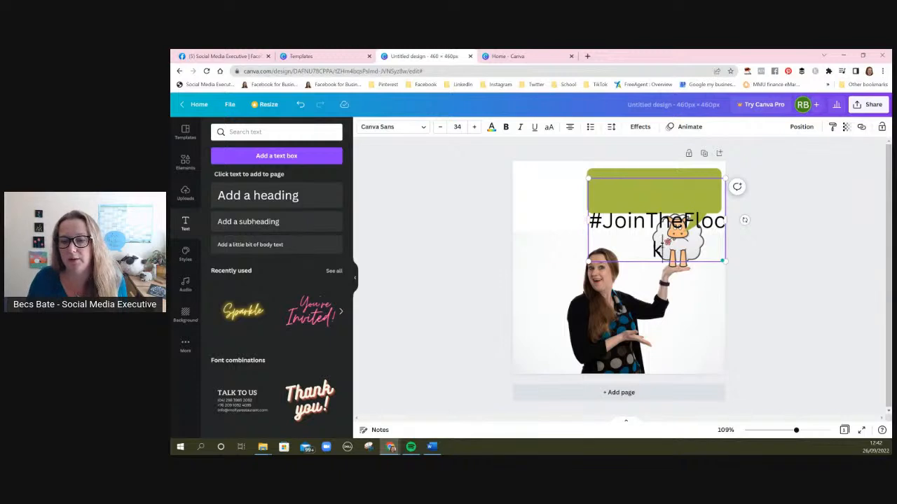
Step: Change the font of the whole #JoinTheFlock heading to Berkshire Swash
key(ctrl+a)
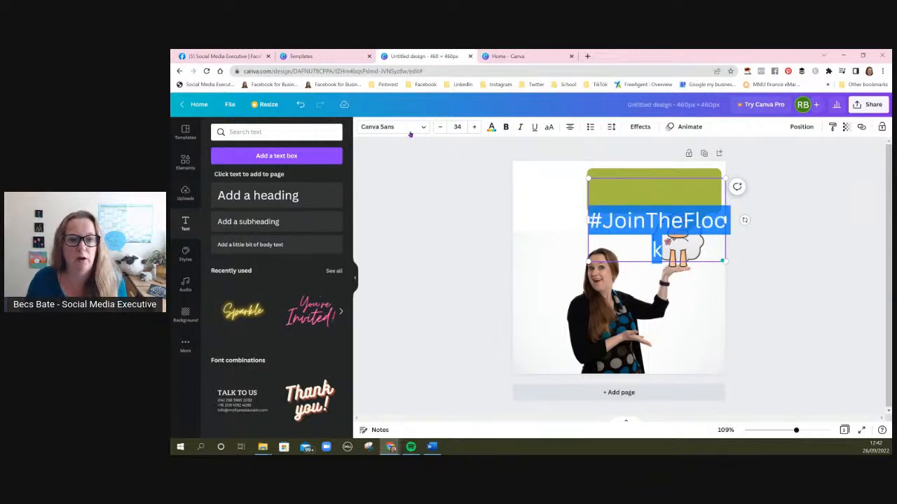
click(424, 128)
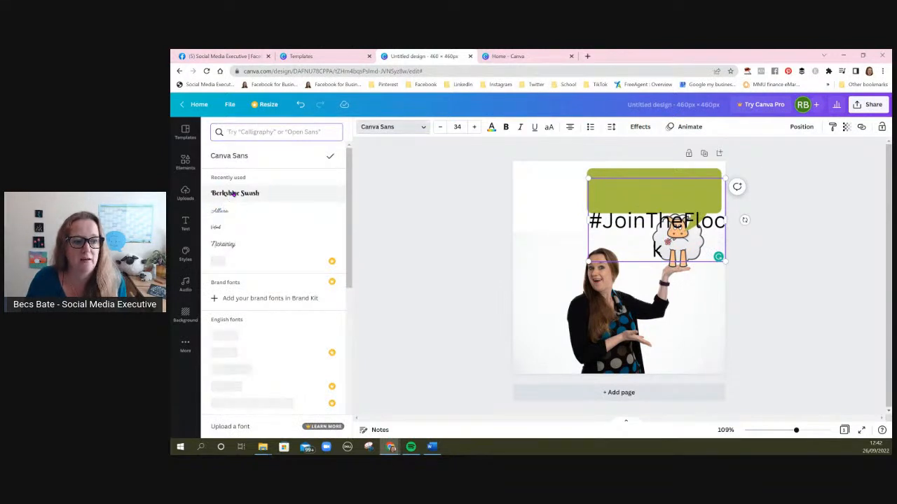
click(233, 198)
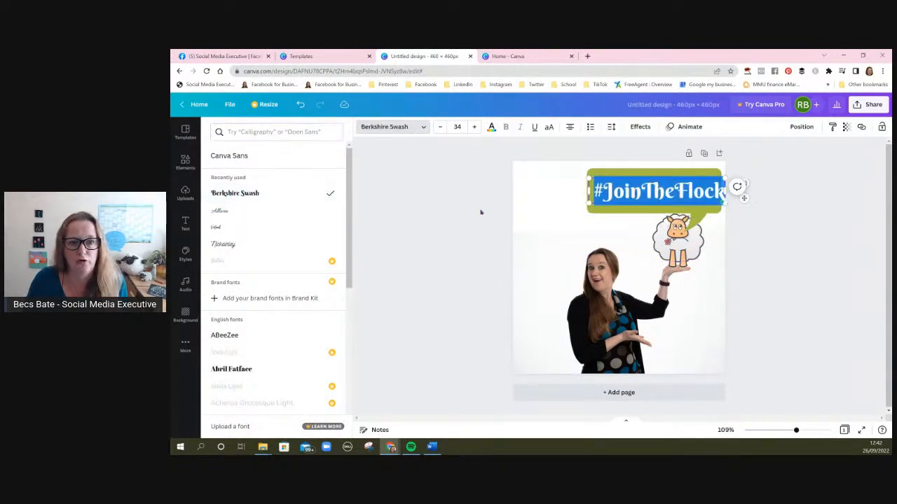
Step: Reduce the #JoinTheFlock text to size 31 and centre it horizontally within the green speech bubble
click(439, 127)
click(439, 128)
click(439, 127)
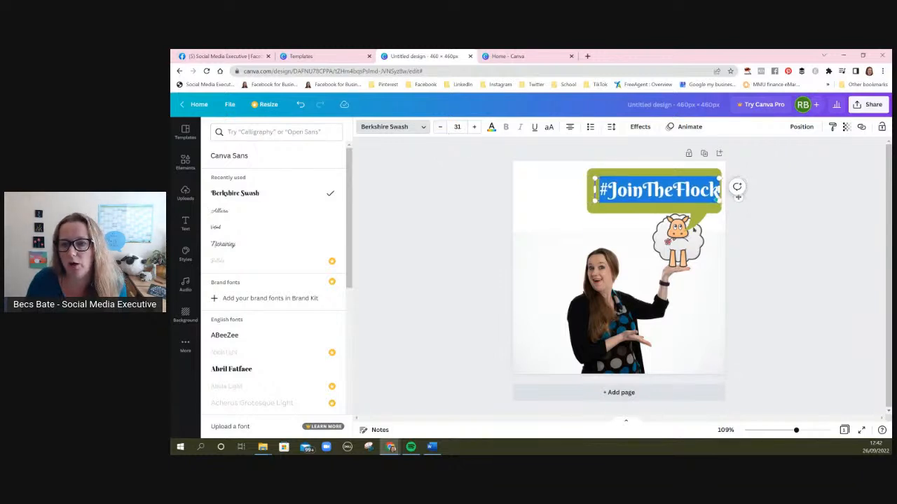
click(660, 193)
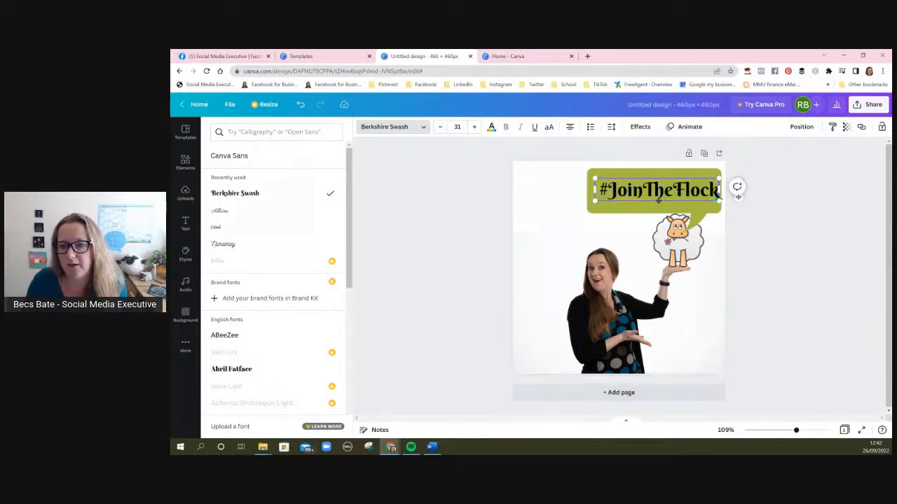
drag(654, 200, 653, 200)
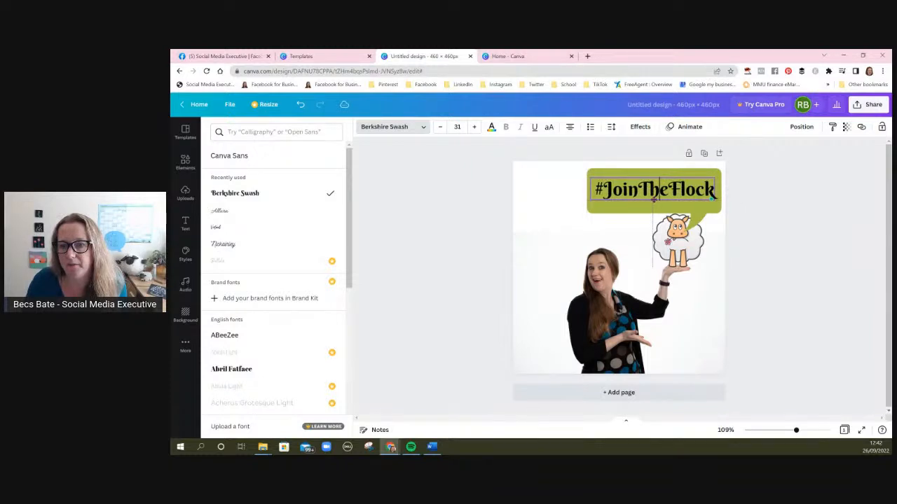
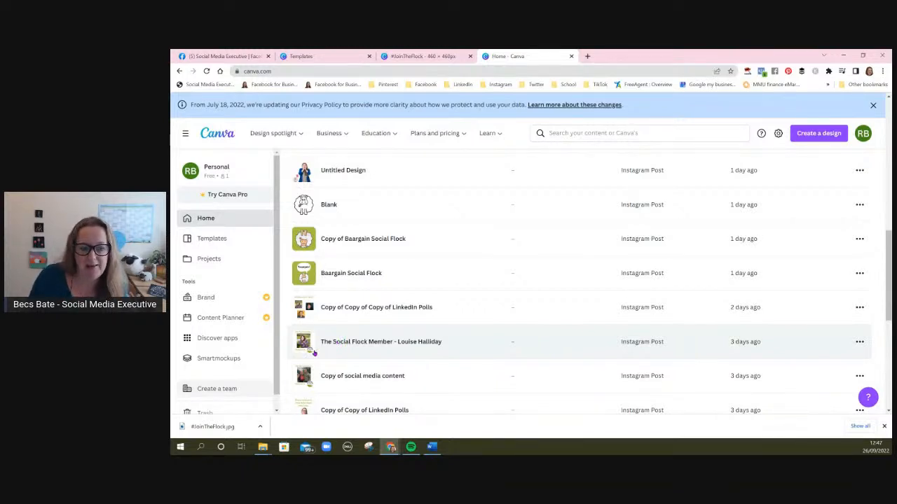
Step: Make a copy of the Social Flock Member design from the recent designs and open that copy
click(859, 342)
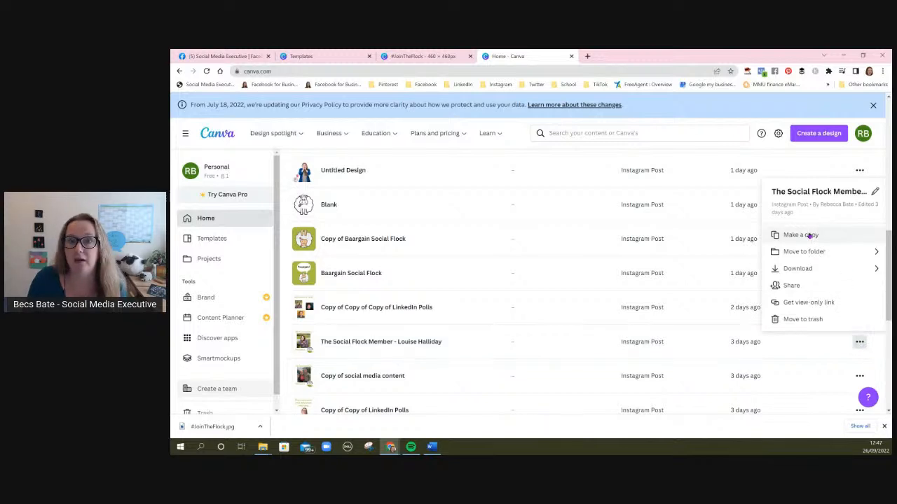
scroll(529, 249, up, 1)
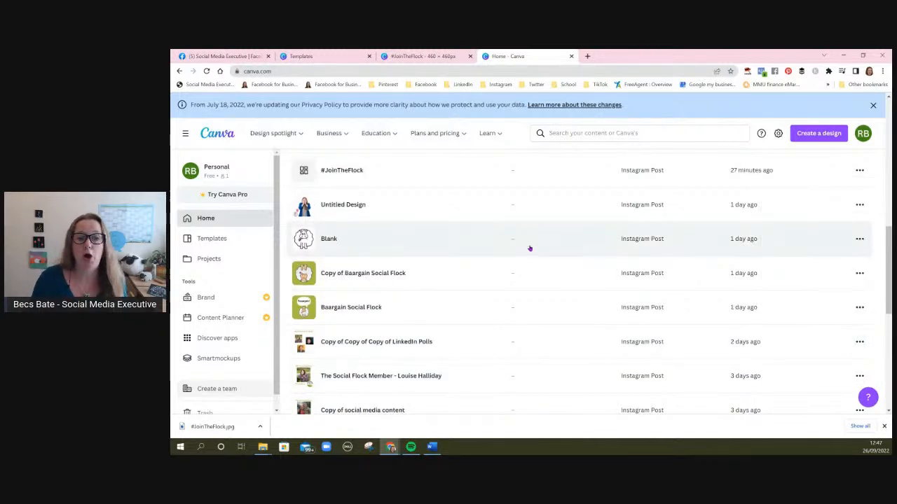
scroll(530, 249, up, 2)
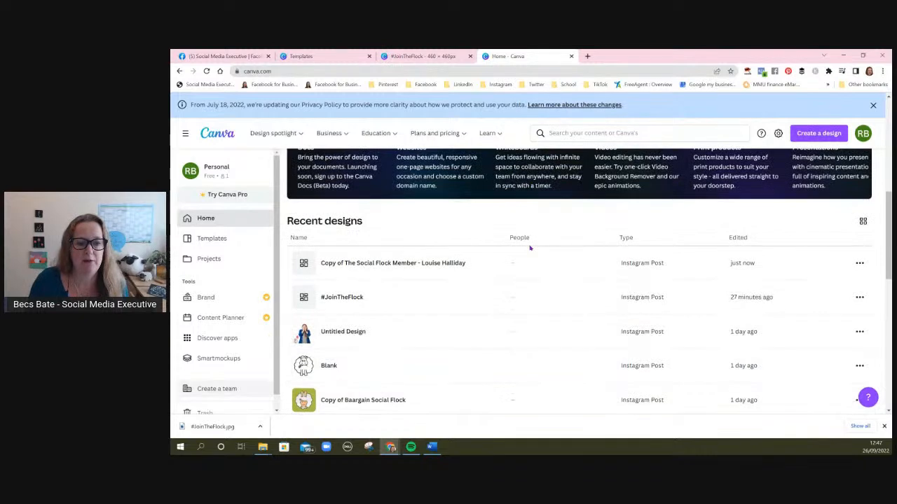
click(396, 264)
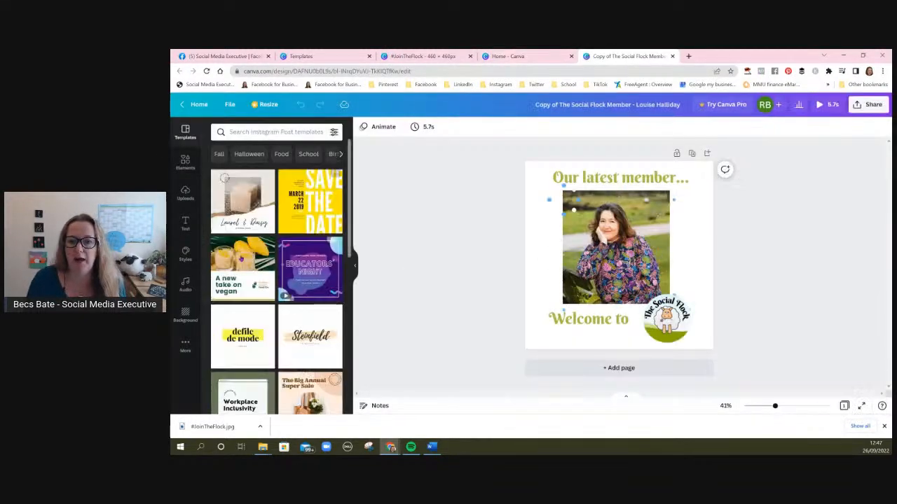
Step: Send the full-page image layer backward behind the member photo, and delete the old member photo
click(618, 255)
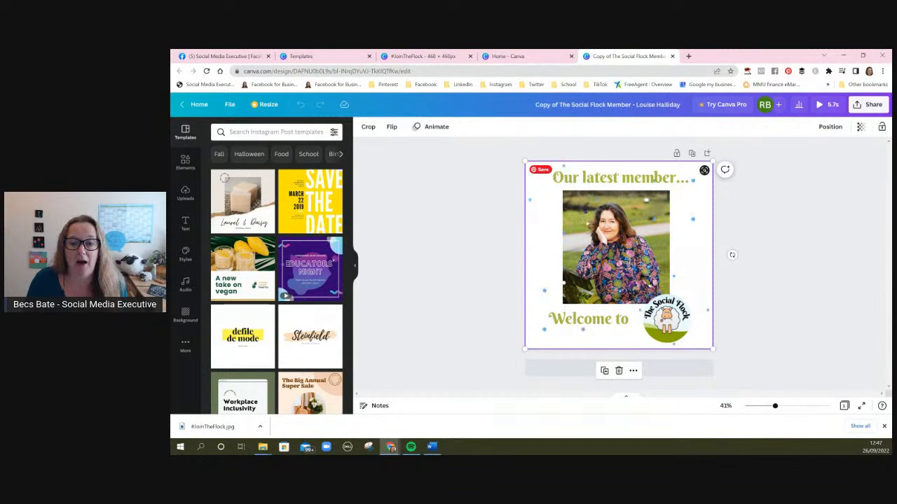
click(831, 127)
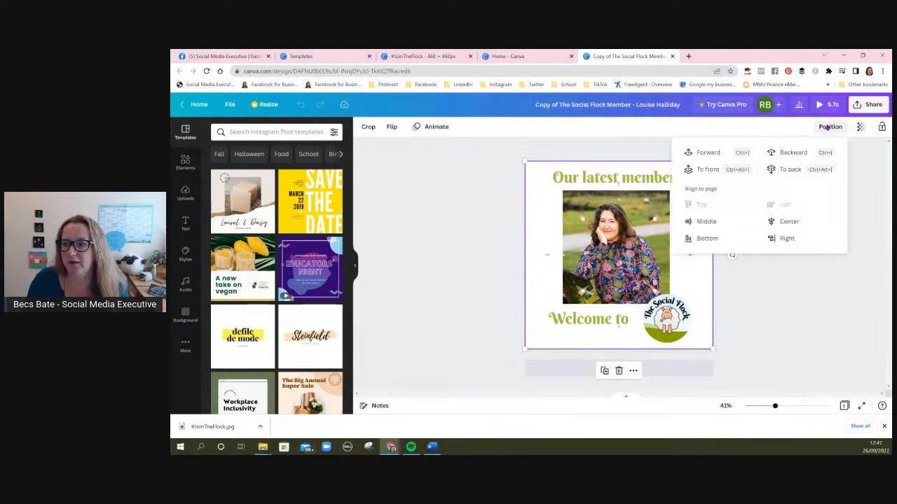
click(794, 152)
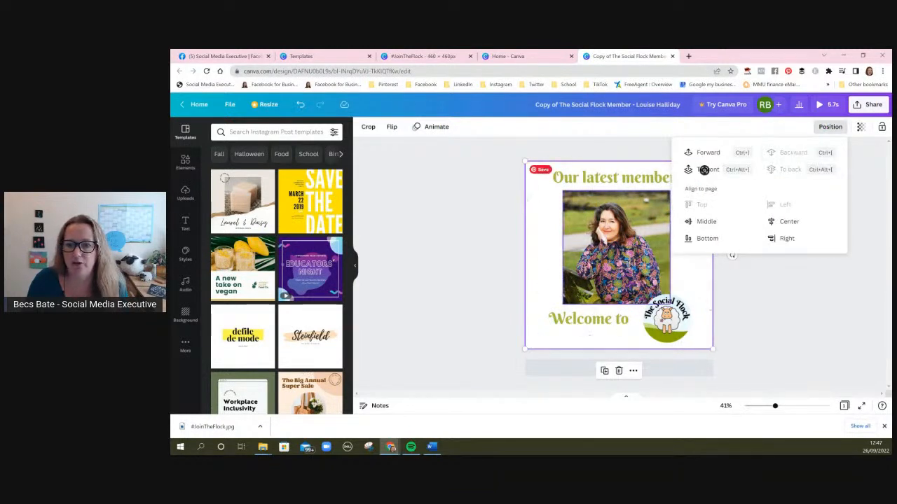
click(636, 240)
key(Delete)
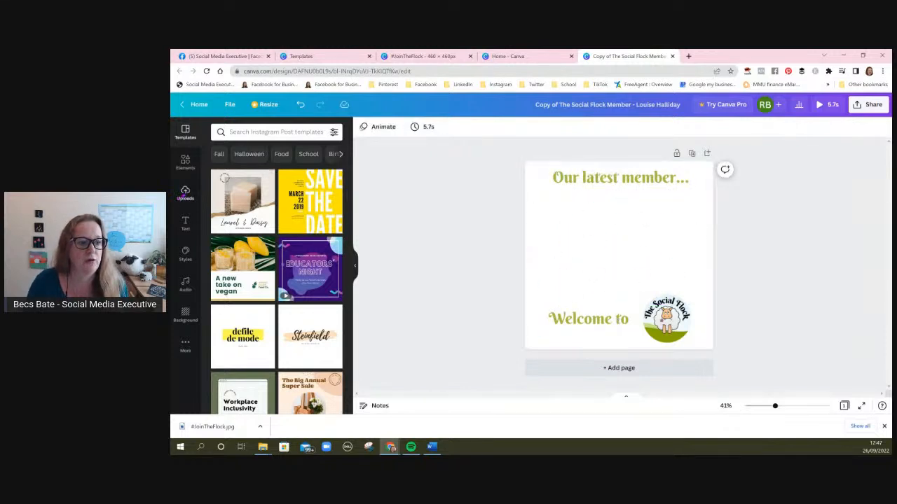
Step: Upload the new member's portrait, shown against an orange background, from the live stream images folder
click(185, 192)
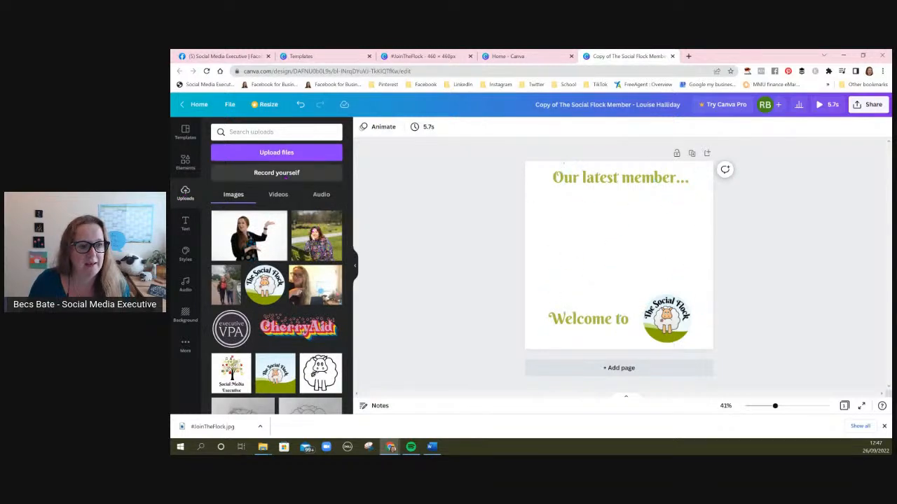
click(268, 152)
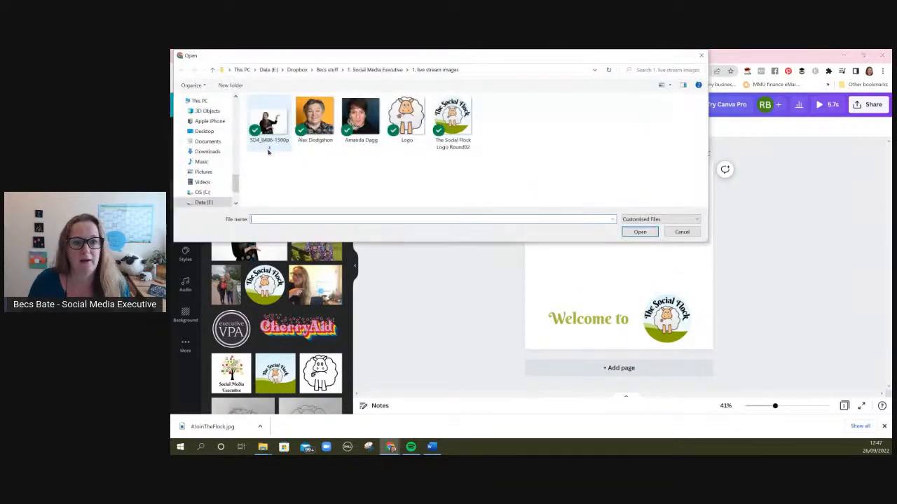
click(313, 117)
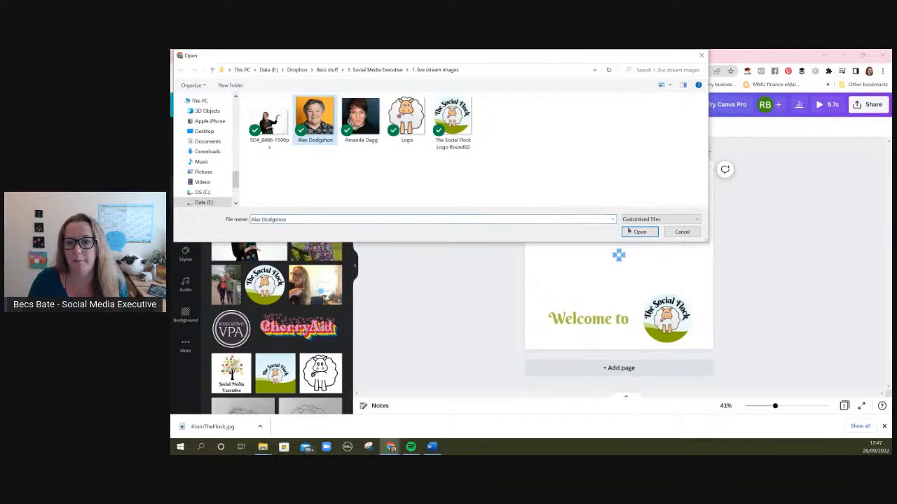
click(637, 231)
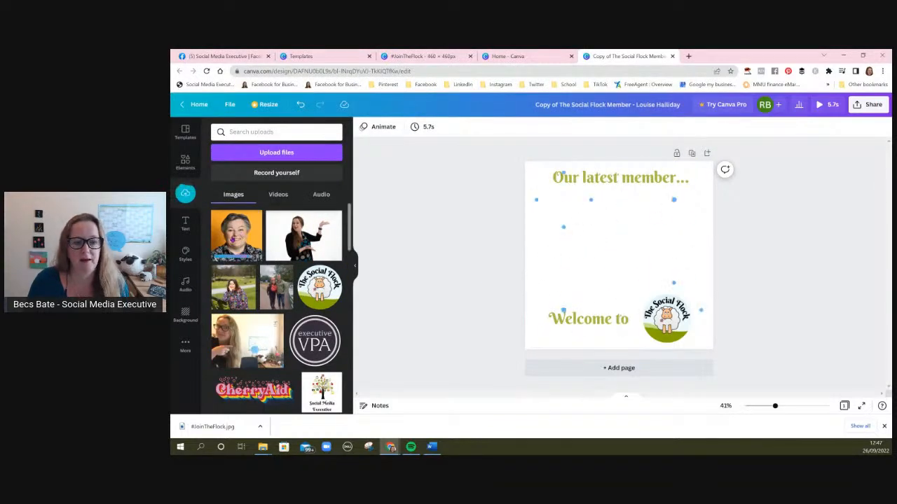
Step: Place the uploaded portrait in the middle of the page and send it backward behind the Social Flock logo
drag(235, 239, 576, 220)
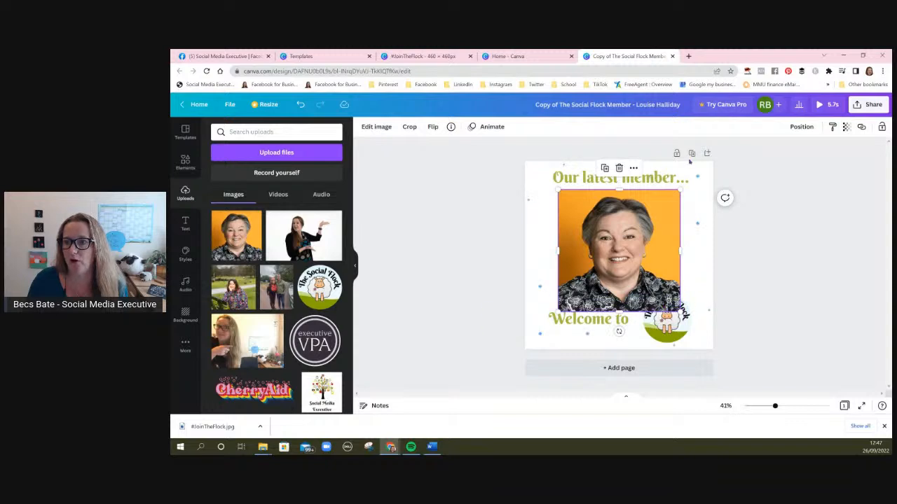
click(797, 128)
click(765, 150)
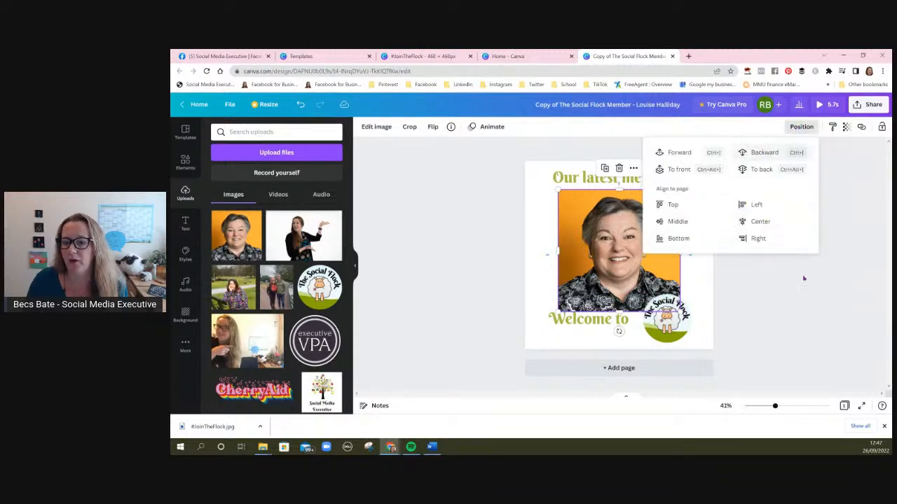
Step: Download the new member welcome design as a JPG
click(866, 105)
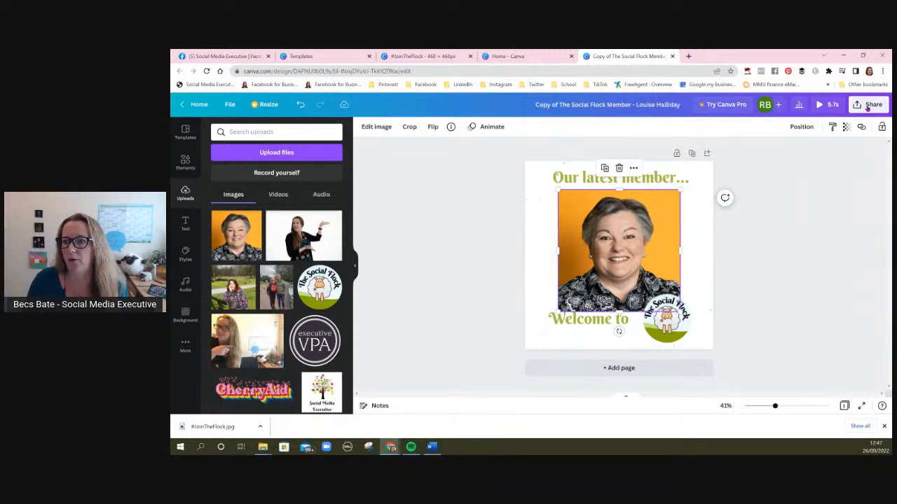
click(773, 309)
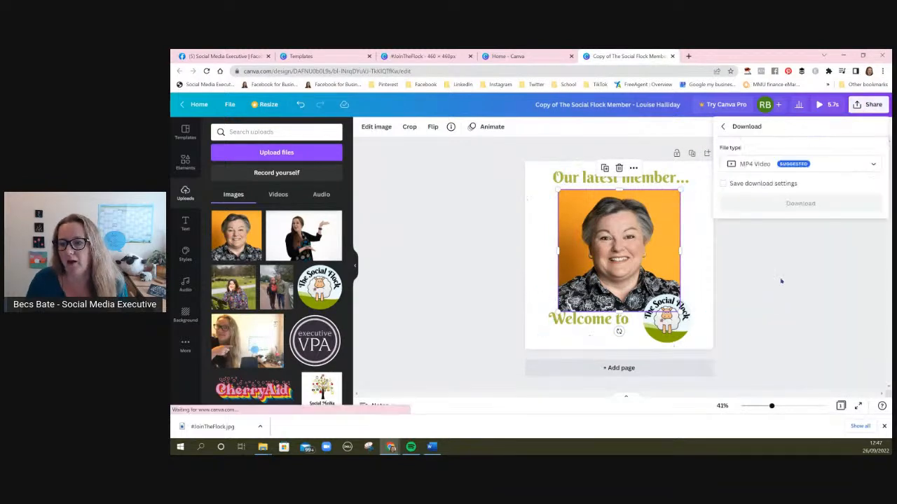
click(873, 165)
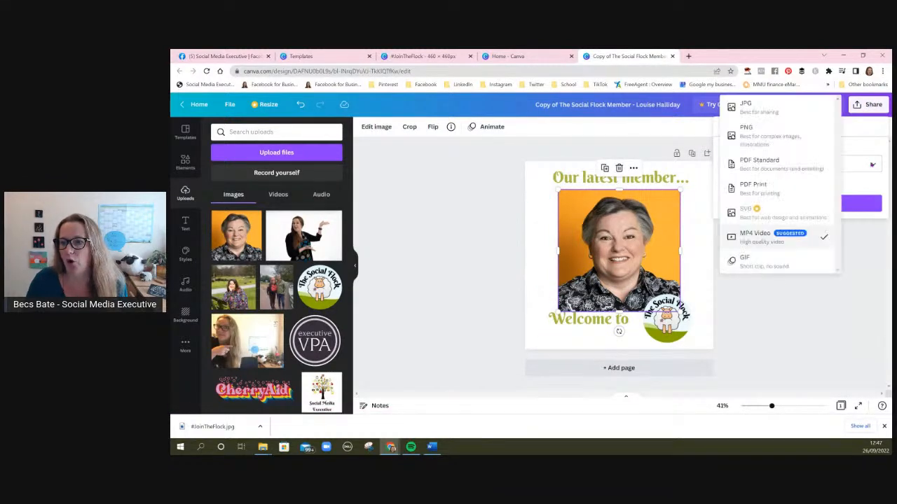
click(766, 107)
click(779, 303)
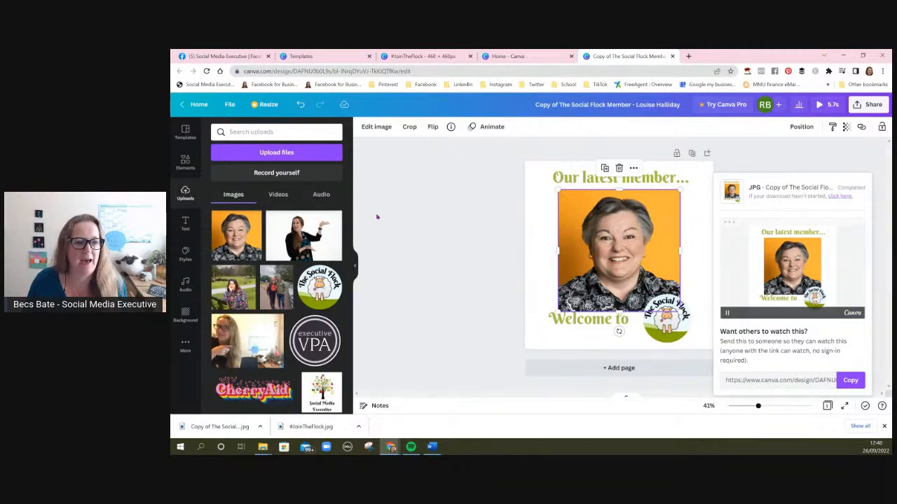
Step: Search the design elements for fireworks
click(185, 162)
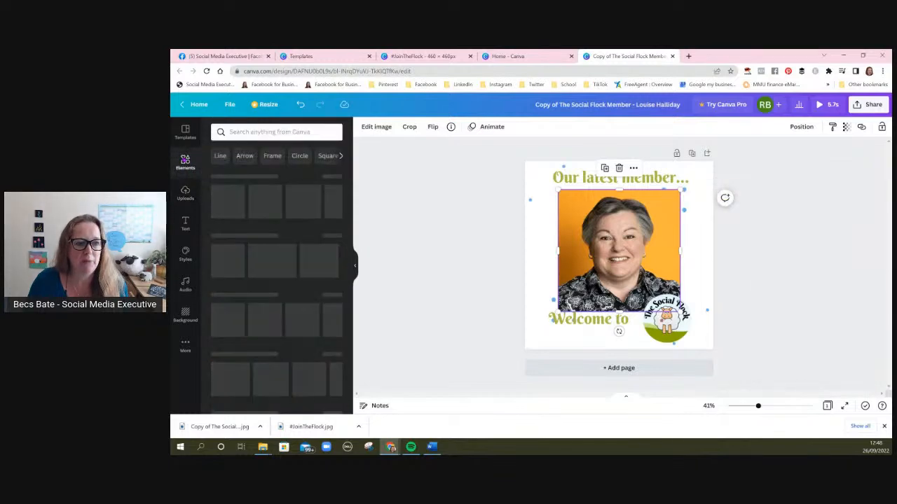
click(281, 131)
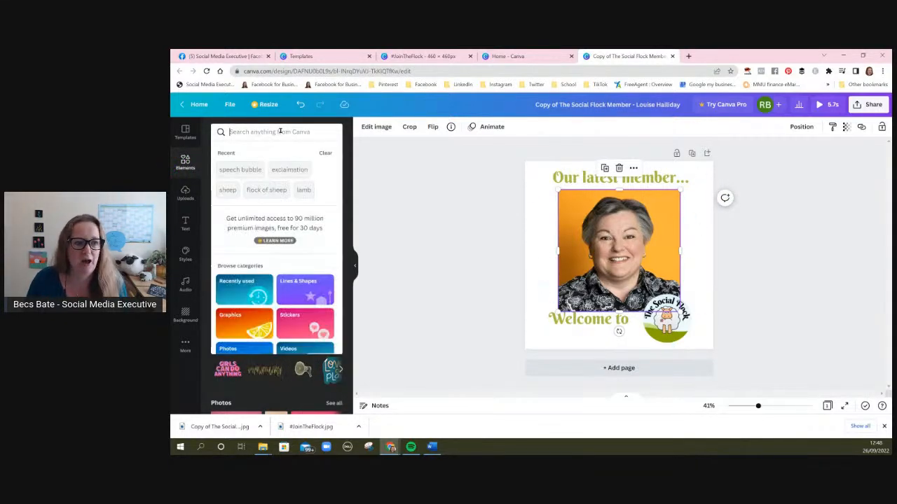
text(irewor)
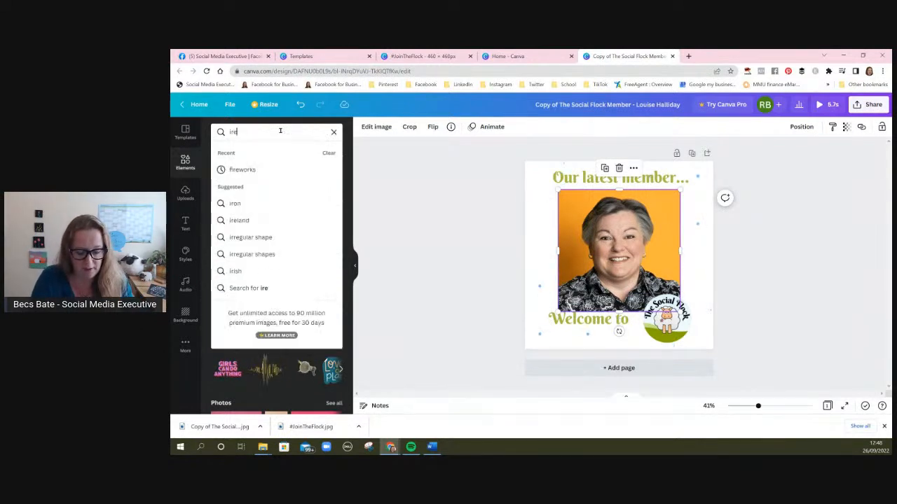
key(BackSpace)
key(BackSpace)
key(BackSpace)
key(BackSpace)
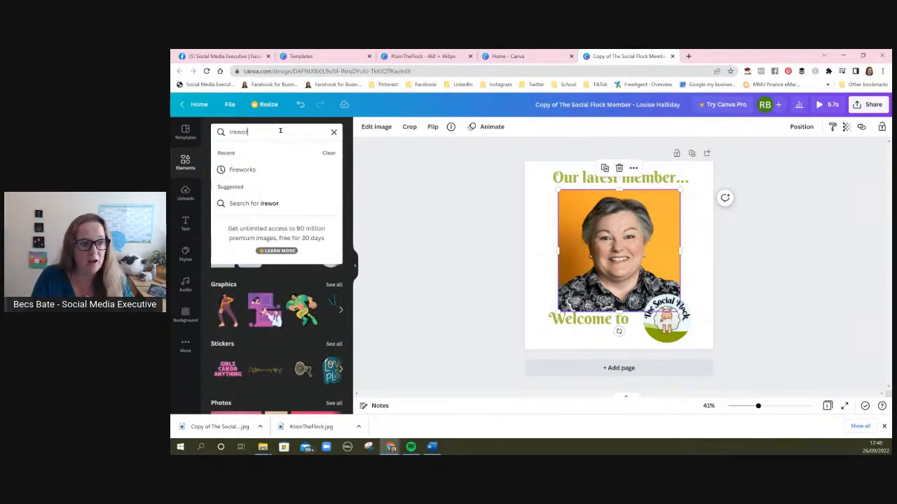
key(BackSpace)
key(BackSpace)
text(fire)
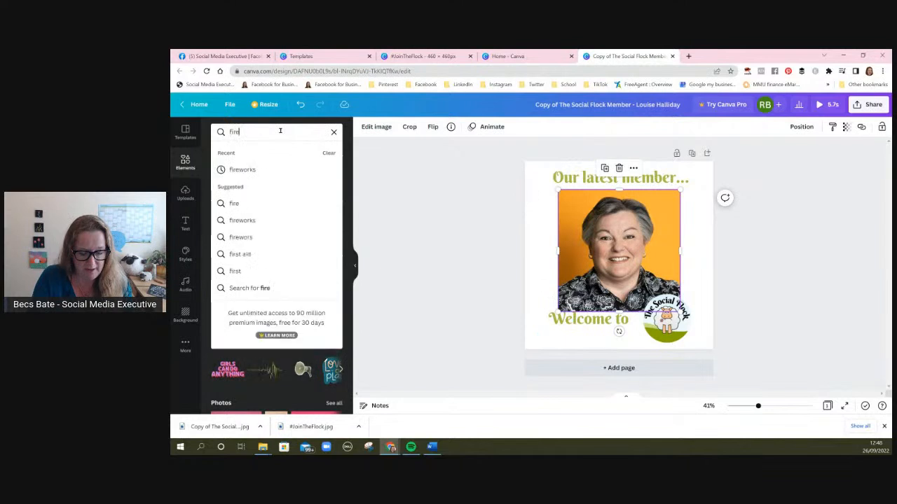
text(works)
key(Return)
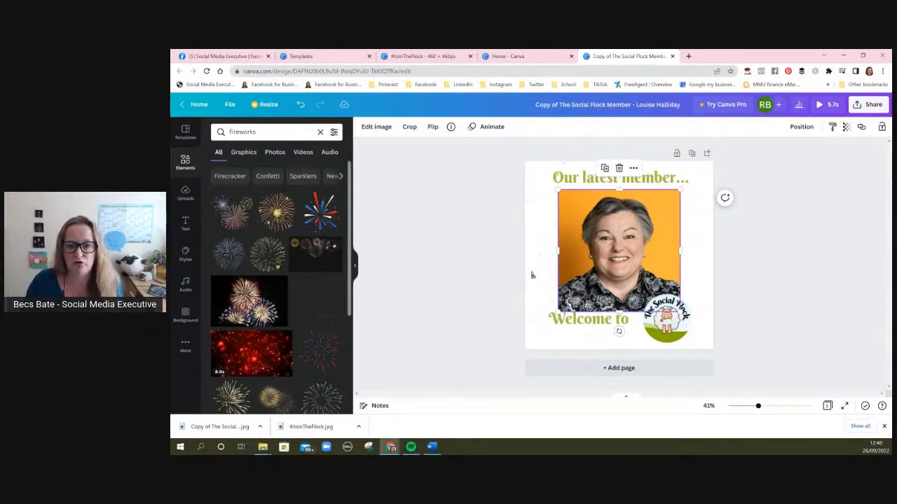
Step: Delete the "Welcome to" text beneath the new member's portrait
click(586, 216)
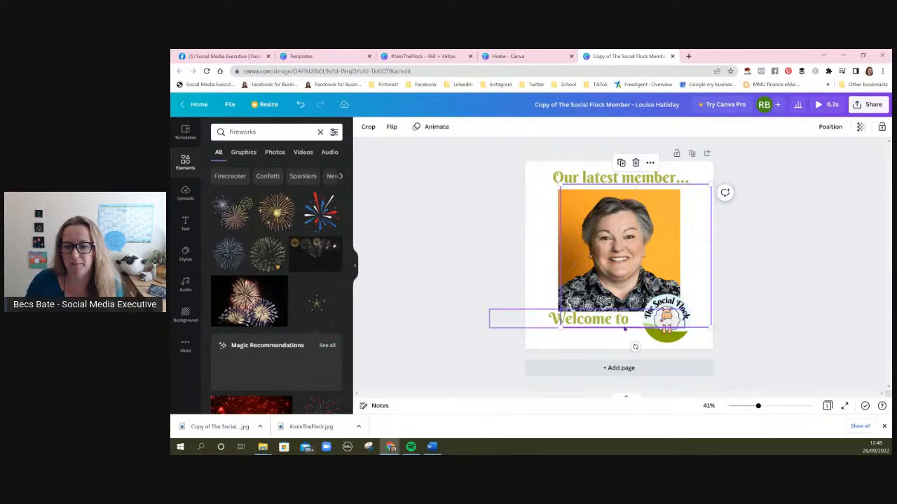
click(592, 319)
key(Delete)
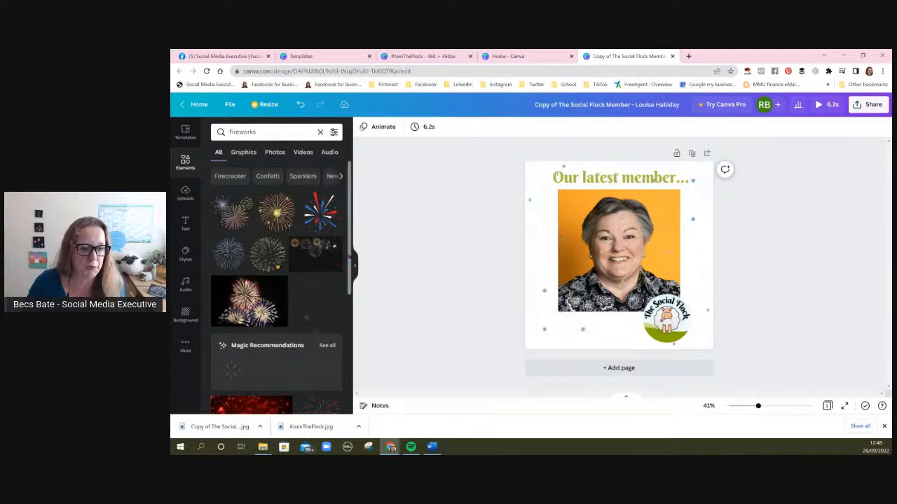
scroll(350, 294, down, 1)
scroll(354, 294, down, 2)
scroll(354, 287, up, 3)
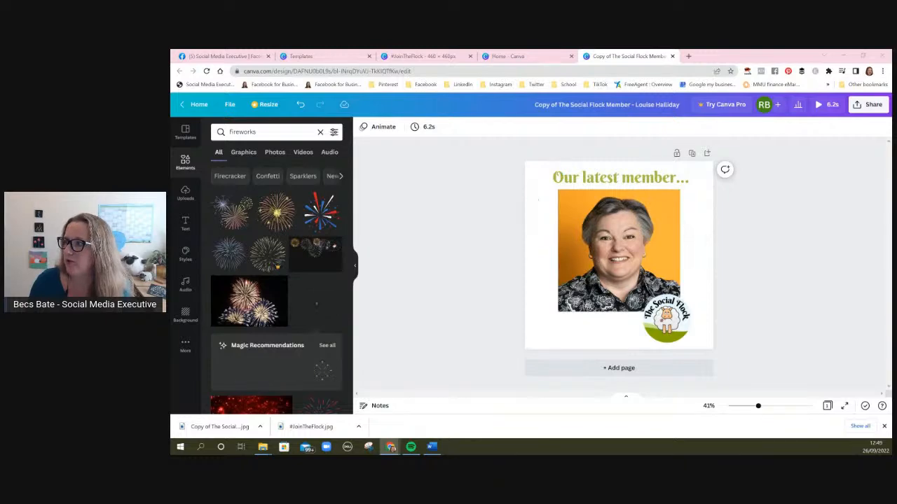
Step: Bring the YouTube window with "VIDEO Background remover on Canva - NEW!" onto the shared screen and show the video full screen
drag(891, 148, 695, 85)
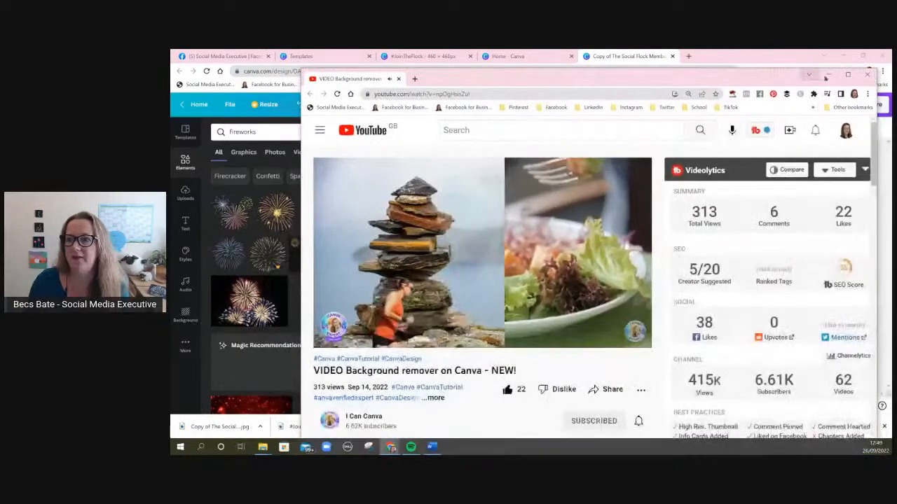
click(637, 335)
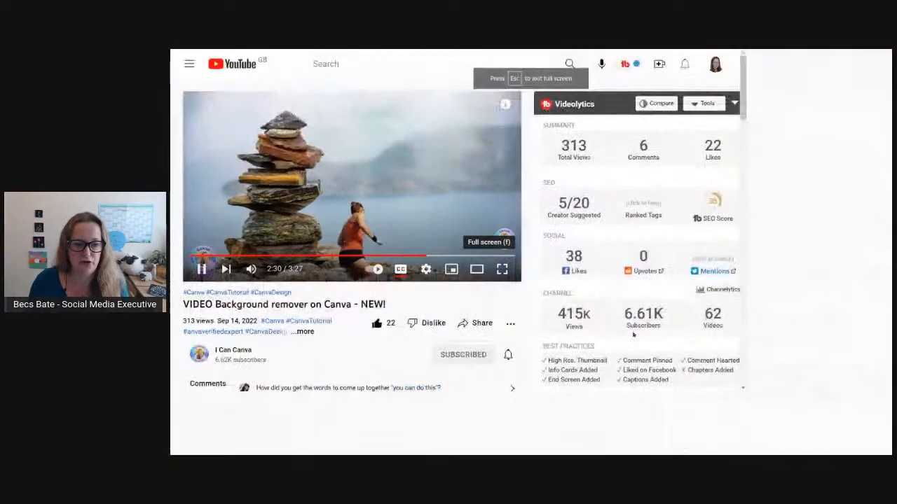